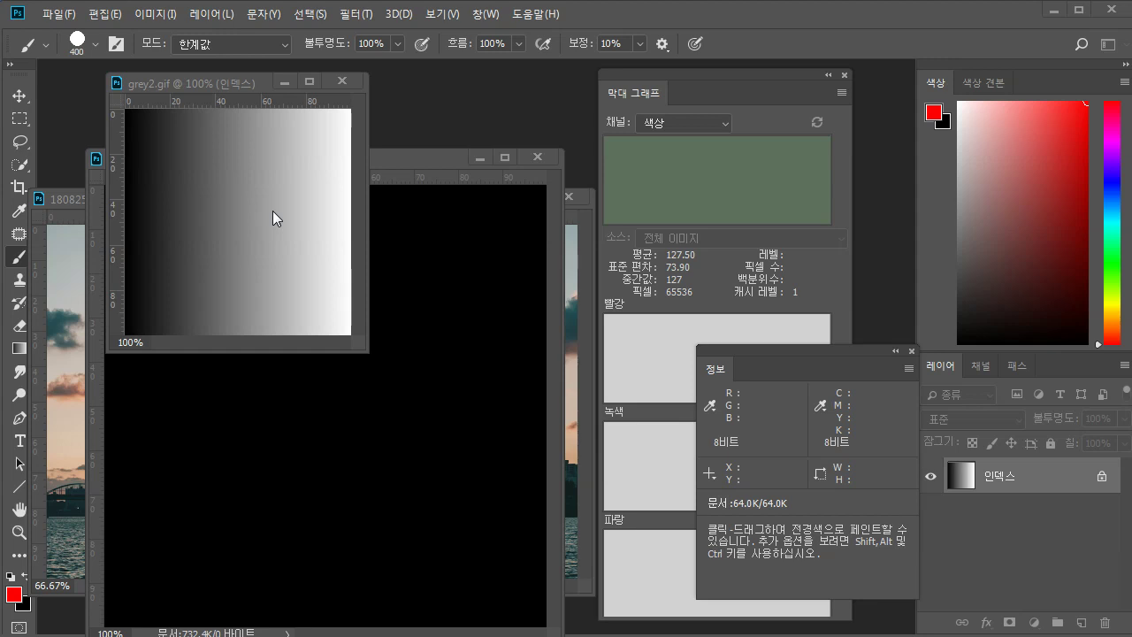
Bring the black untitled document forward, display its channels and isolate the red channel for painting.
left_click_drag(387, 153, 350, 129)
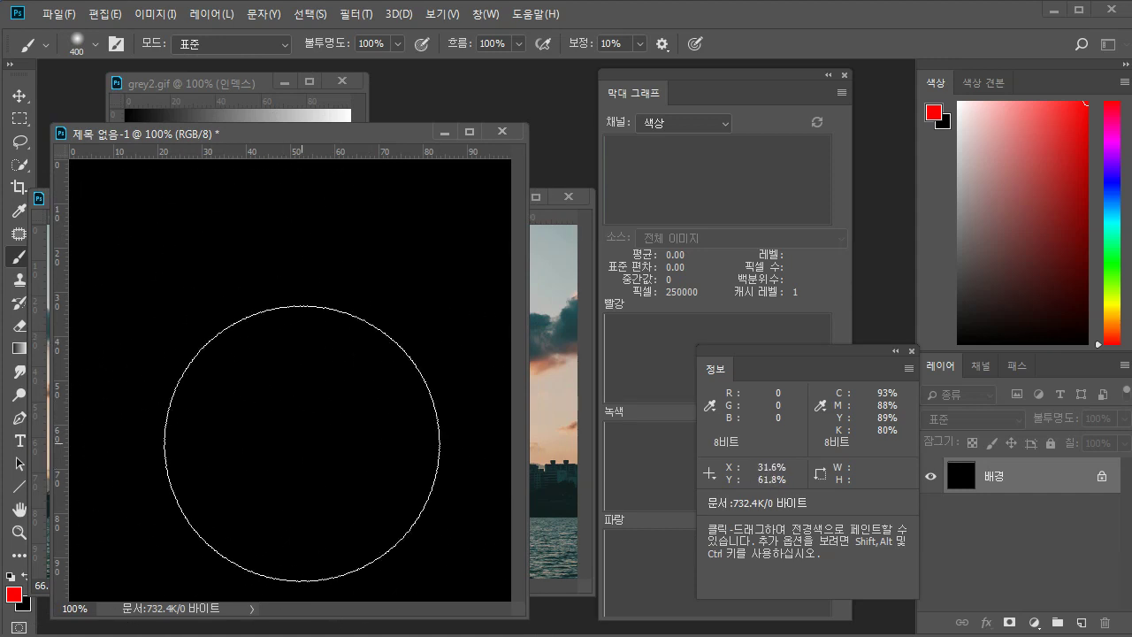
left_click(981, 366)
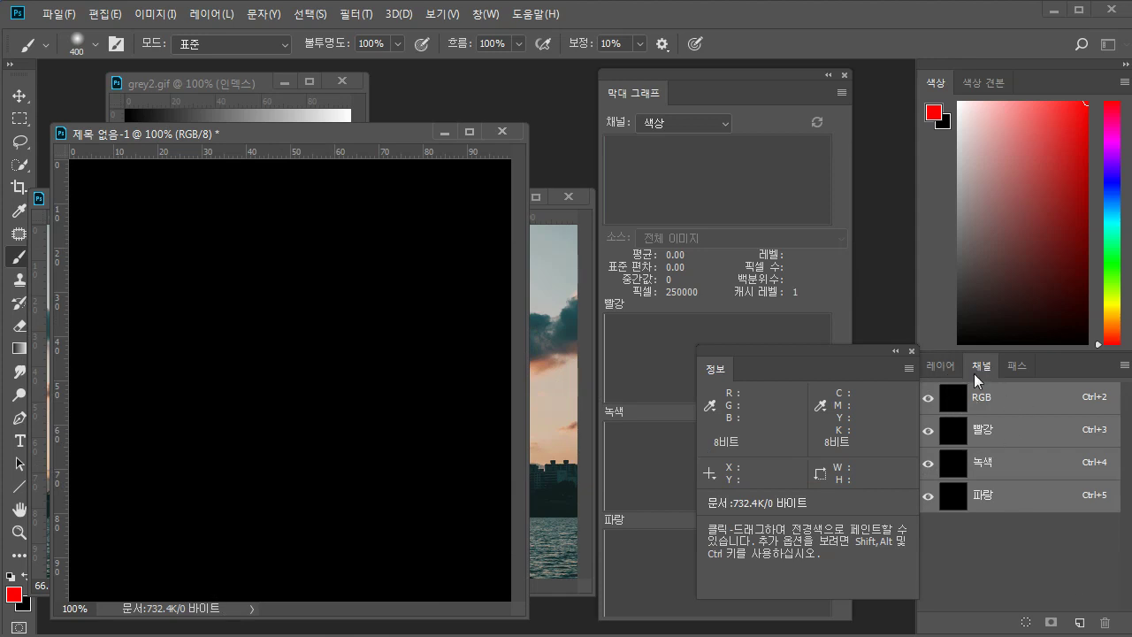
left_click(479, 16)
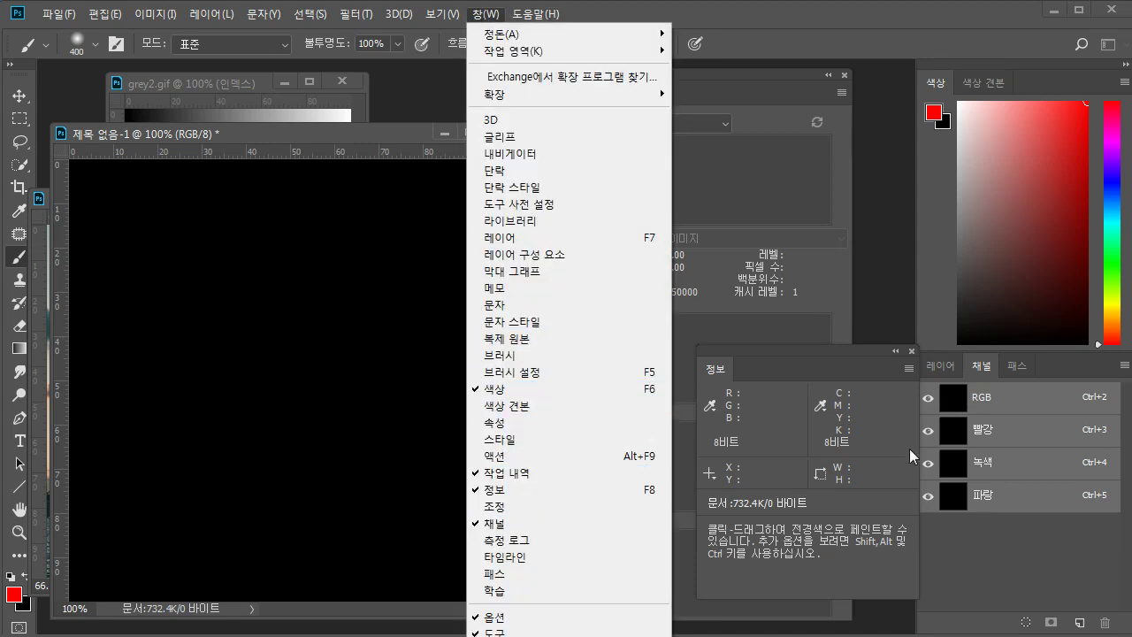
left_click(1000, 432)
left_click(998, 403)
left_click(1000, 431)
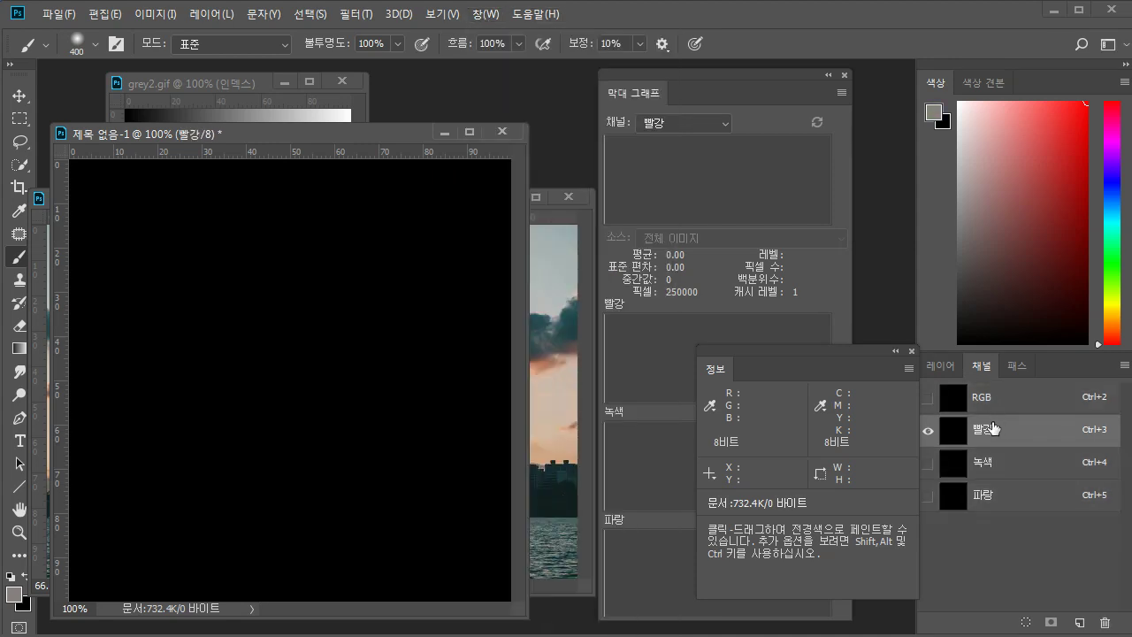
Set up a 250 px hard round brush at 25% opacity, undoing the soft test dab.
key("bracketleft")
key("bracketleft")
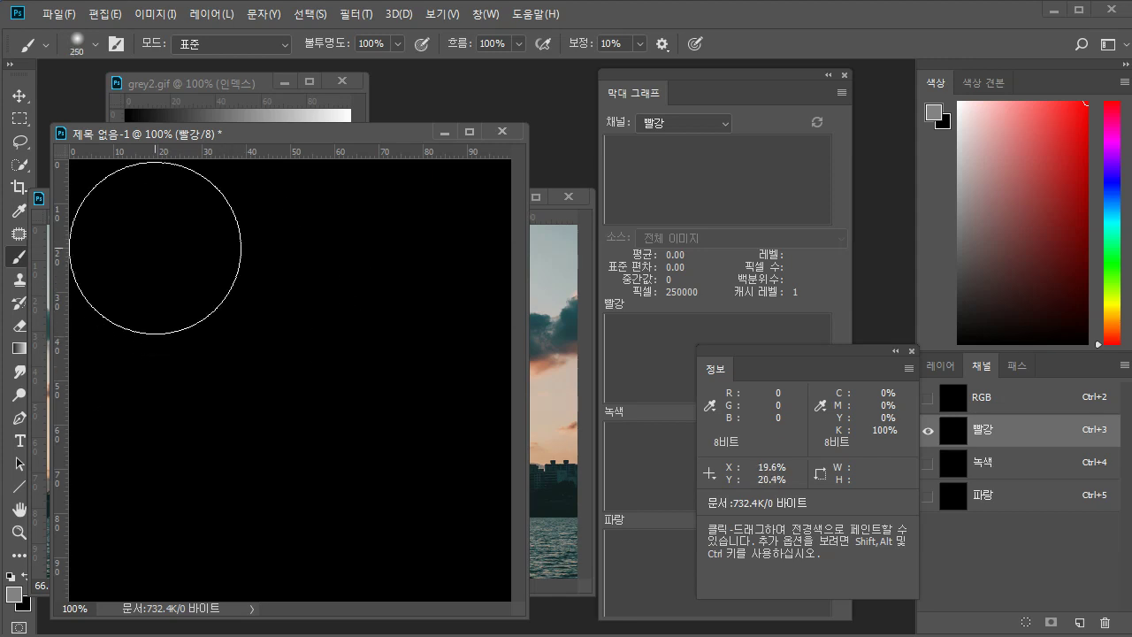
left_click(159, 230)
key("ctrl+z")
left_click(96, 44)
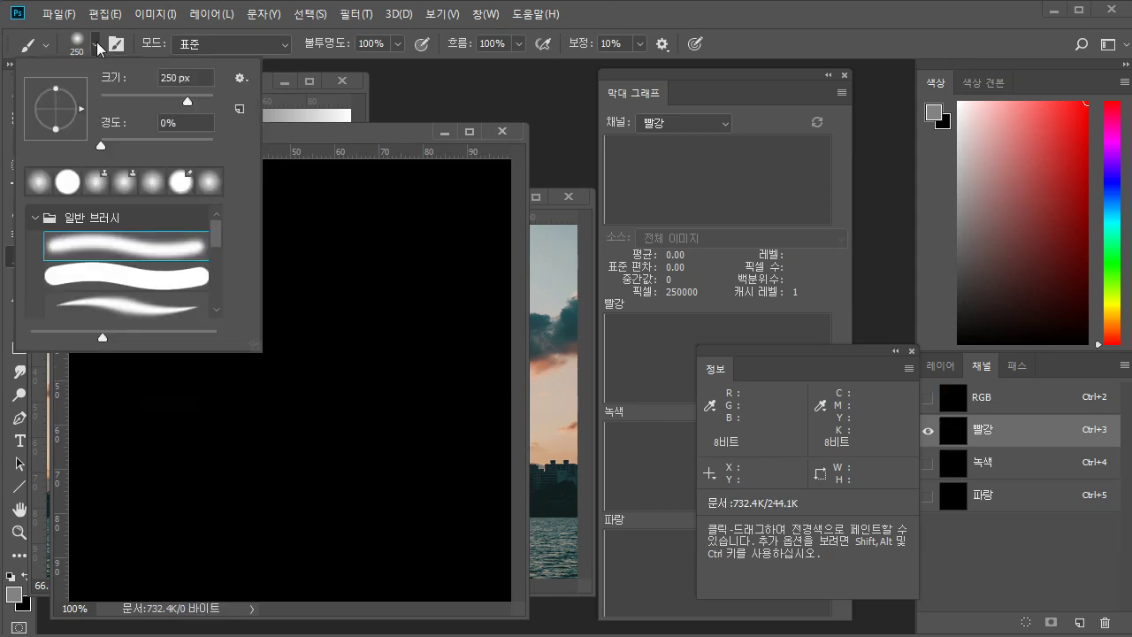
left_click(163, 276)
left_click(355, 39)
left_click_drag(355, 39, 265, 51)
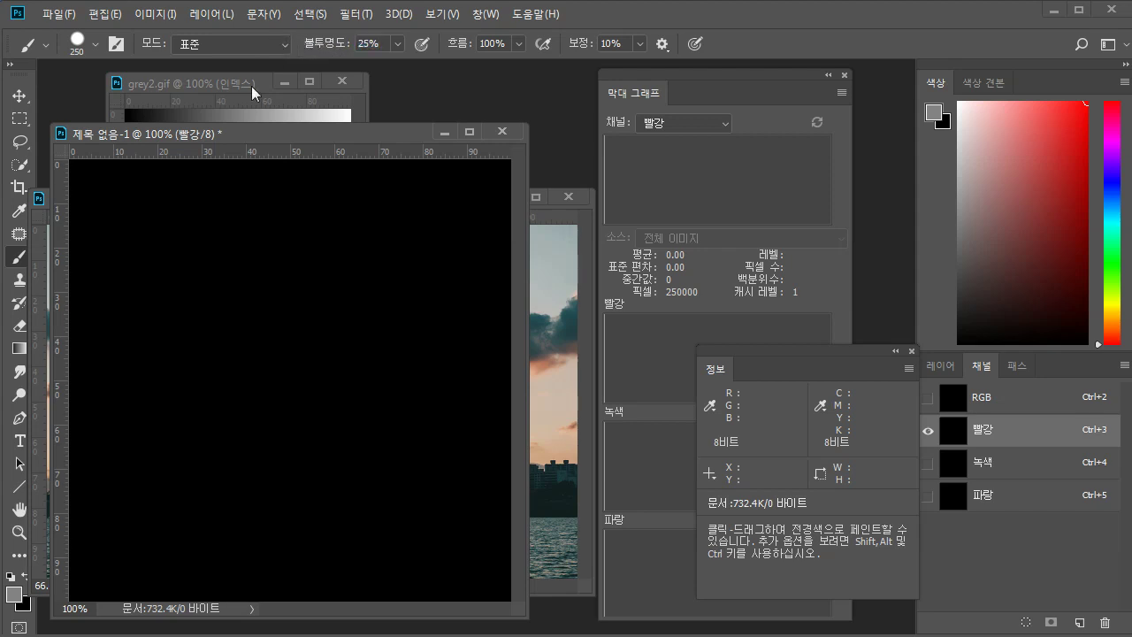
Paint overlapping grey circles in the red channel, from the canvas's upper left through the lower middle and up to the right.
left_click(137, 254)
left_click(205, 320)
left_click(249, 368)
left_click(271, 401)
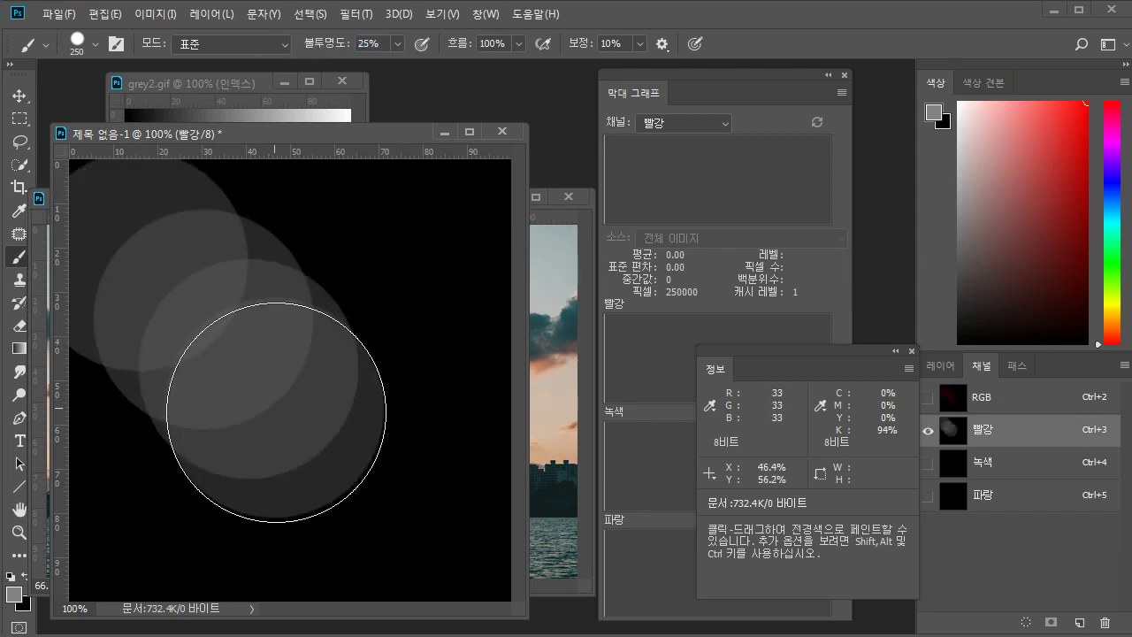
left_click(312, 466)
left_click(354, 392)
left_click(362, 333)
left_click(387, 282)
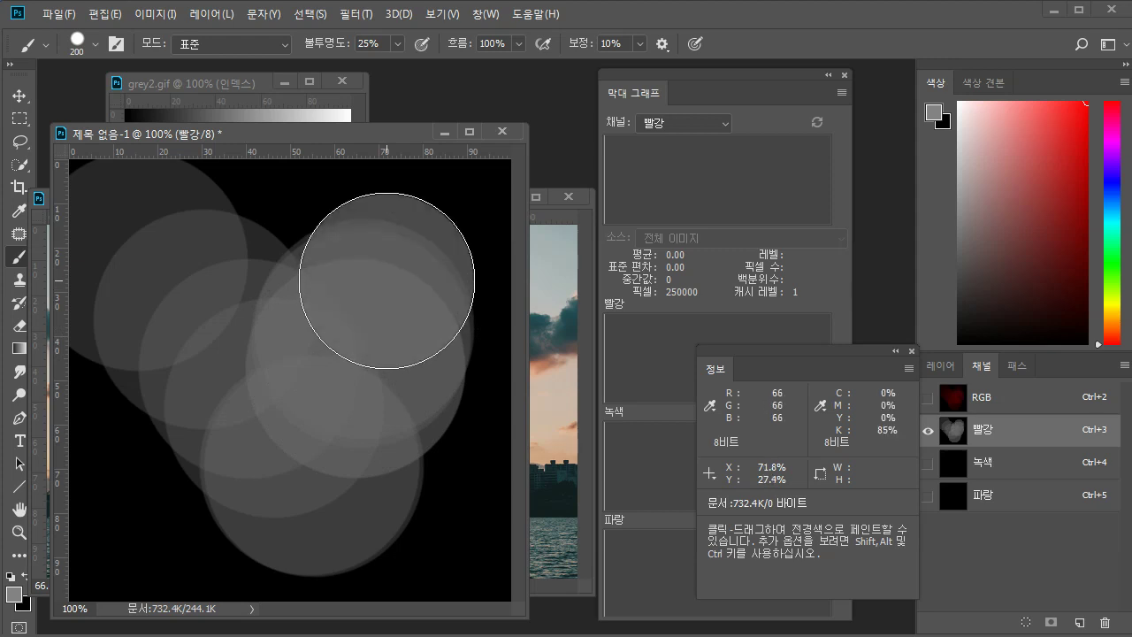
Set the foreground colour to white and build up overlapping circles in the red channel's upper right area.
left_click(13, 593)
mouse_move(619, 204)
left_mouse_down()
mouse_move(556, 233)
mouse_move(452, 118)
left_mouse_up()
left_click(854, 116)
left_click(387, 268)
left_click(392, 260)
left_click(404, 261)
key("bracketright")
left_click(412, 304)
left_click(416, 328)
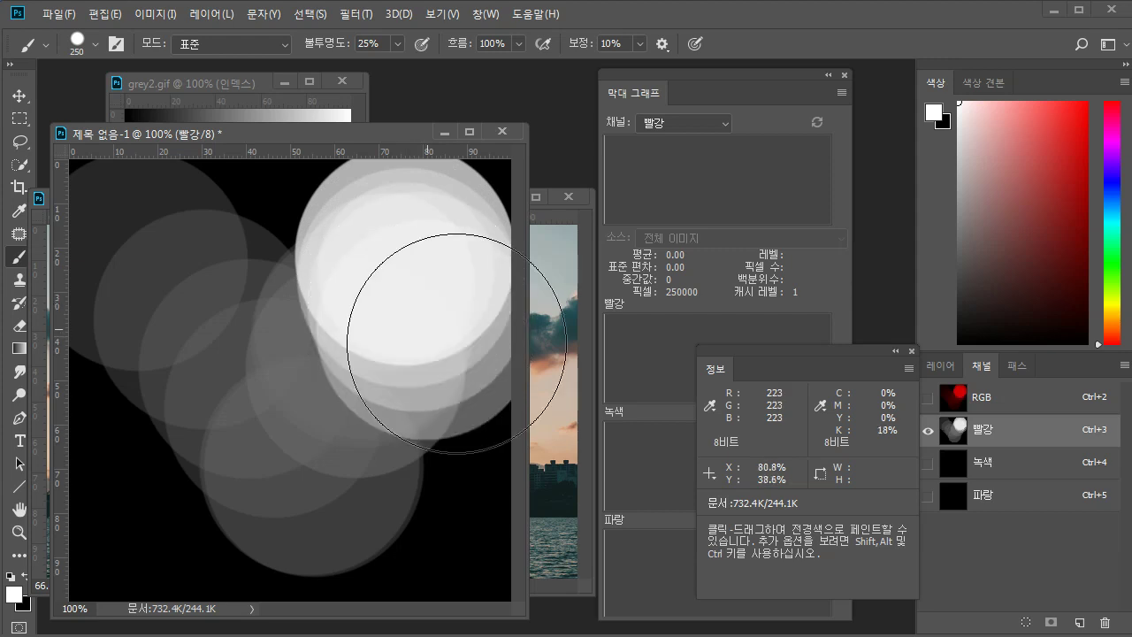
Display the RGB composite to examine how the painted red channel appears in colour.
left_click(995, 396)
left_click(1048, 433)
key("ctrl+2")
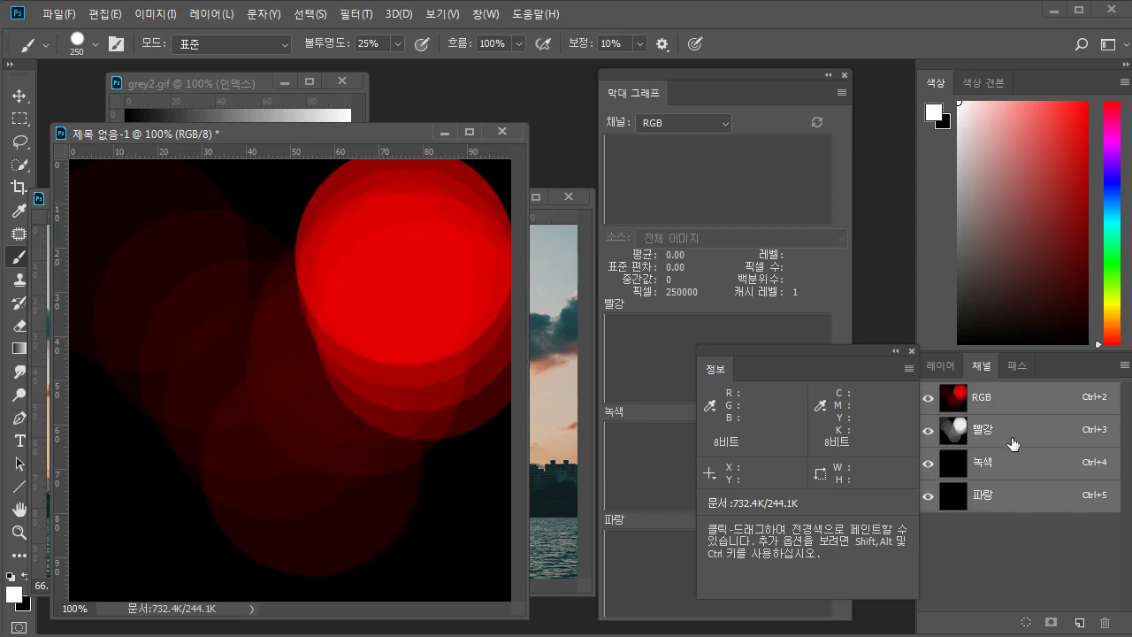
Isolate the green channel and paint overlapping white circles down the canvas's left side and in the centre.
left_click(1008, 467)
left_click(166, 314)
left_click(191, 415)
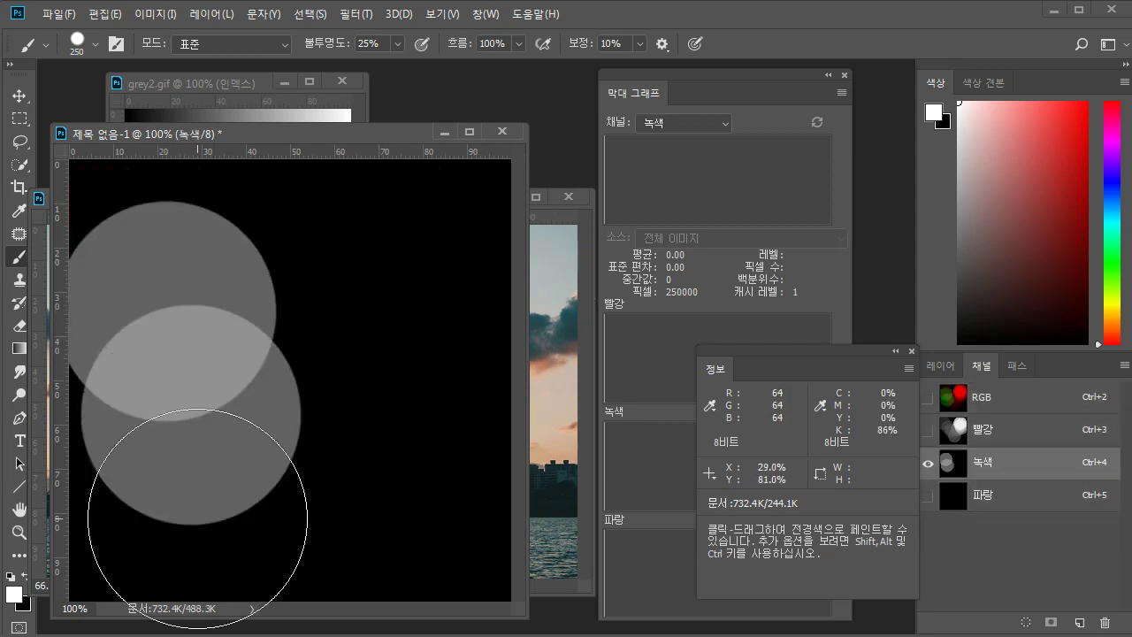
left_click(197, 519)
left_click(346, 400)
Lower the brush opacity to 10% and build up white circles in the green channel's upper right area and upper middle.
mouse_move(324, 43)
left_mouse_down()
mouse_move(303, 44)
mouse_move(331, 44)
left_mouse_up()
mouse_move(374, 343)
left_mouse_down()
mouse_move(382, 350)
mouse_move(399, 291)
mouse_move(404, 407)
mouse_move(415, 411)
left_mouse_up()
left_click(247, 285)
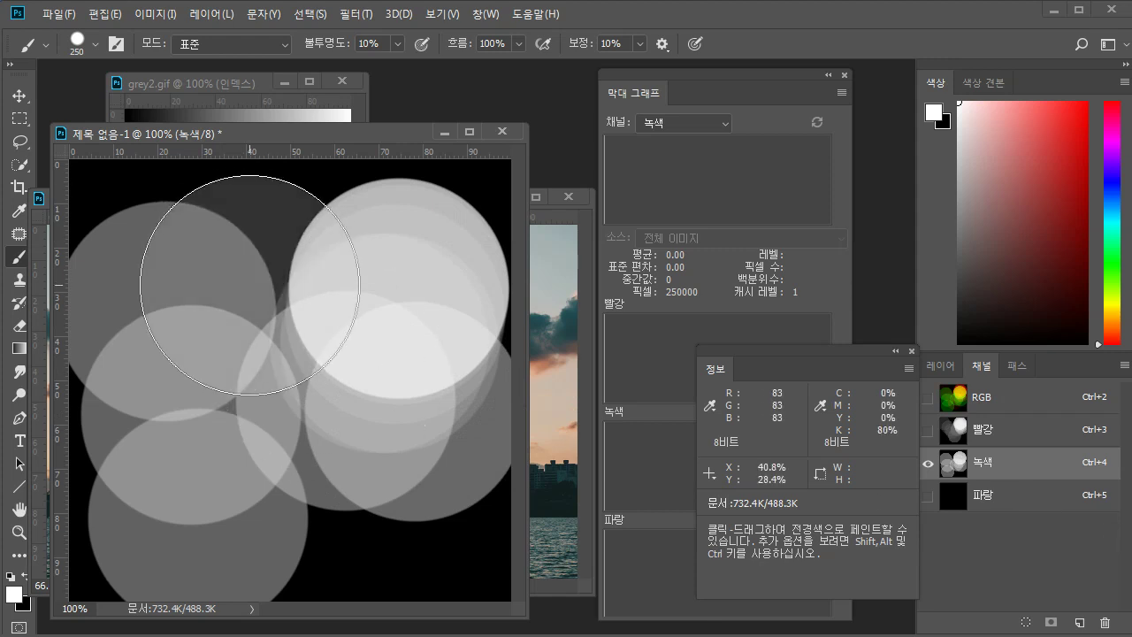
Paint faint white circles on the blue channel's left and lower middle, build up its upper right, and return to the RGB composite.
left_click(1006, 492)
left_click(181, 263)
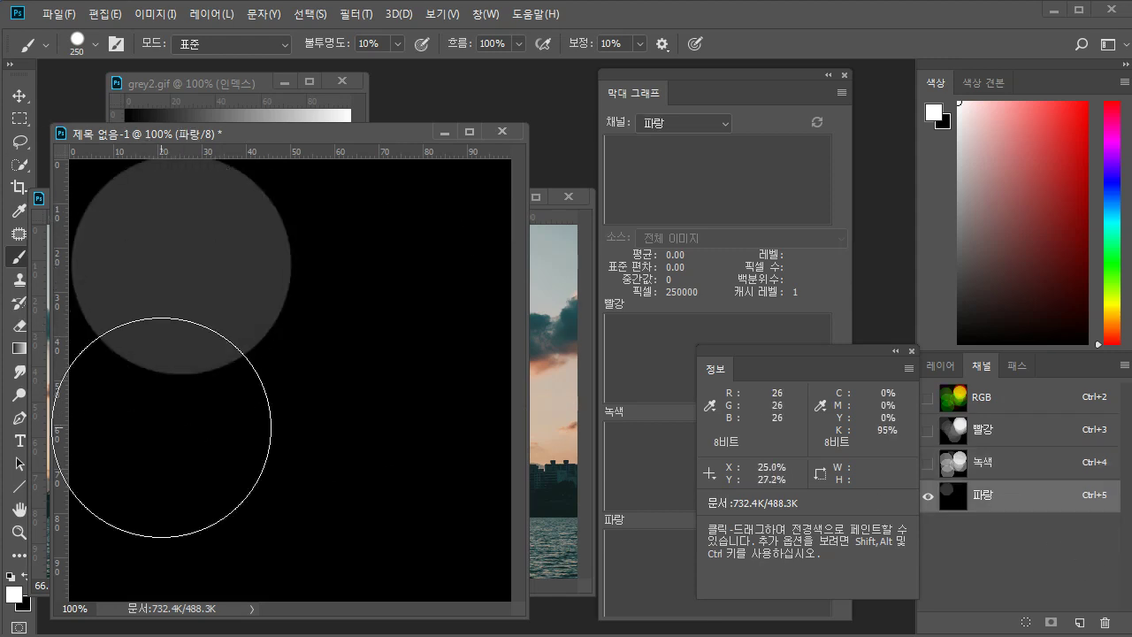
left_click(164, 440)
left_click(308, 493)
mouse_move(308, 494)
left_mouse_down()
mouse_move(408, 336)
mouse_move(404, 307)
mouse_move(396, 344)
mouse_move(364, 329)
mouse_move(381, 282)
left_mouse_up()
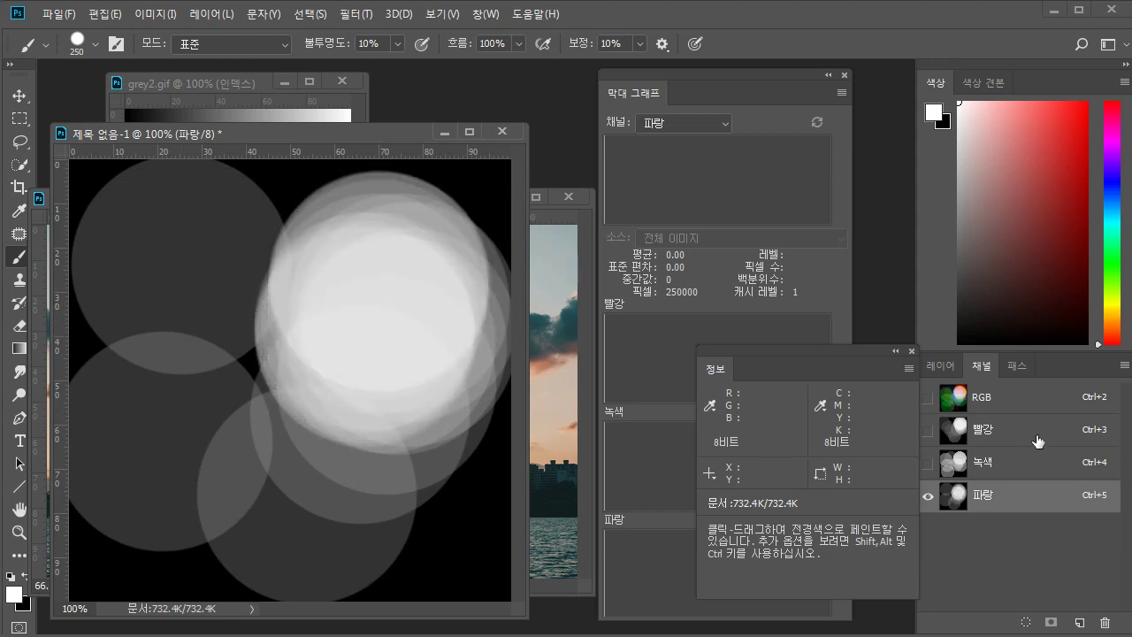
left_click(1002, 405)
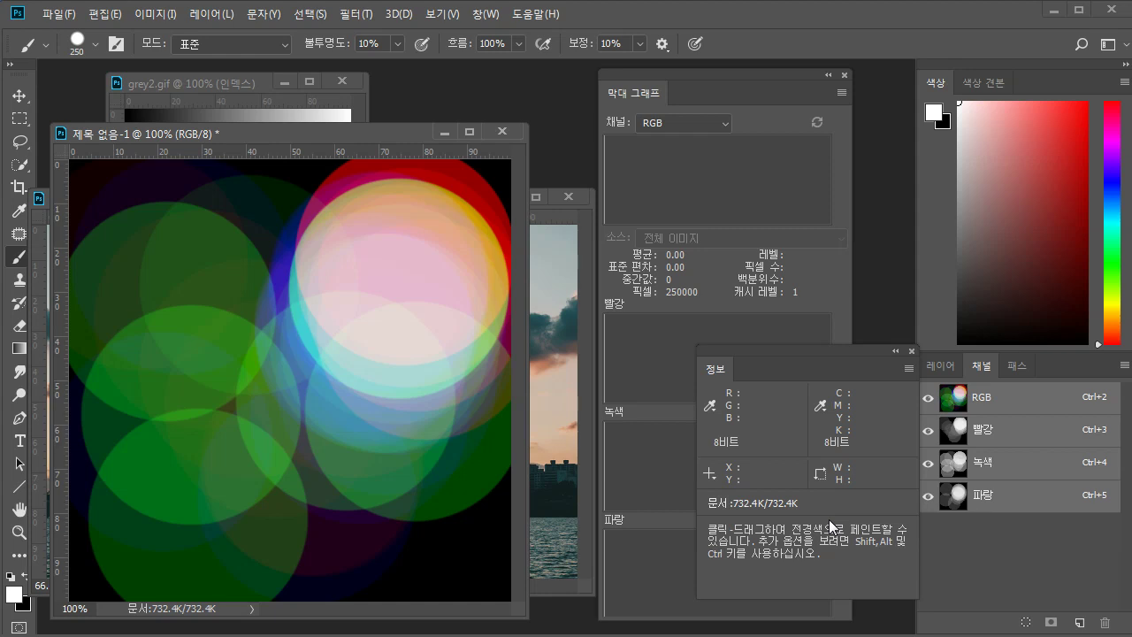
Open the foreground colour picker, sample the pale overlapping circles and examine the colour's R, G and B values.
left_click(12, 593)
left_click_drag(517, 80, 659, 120)
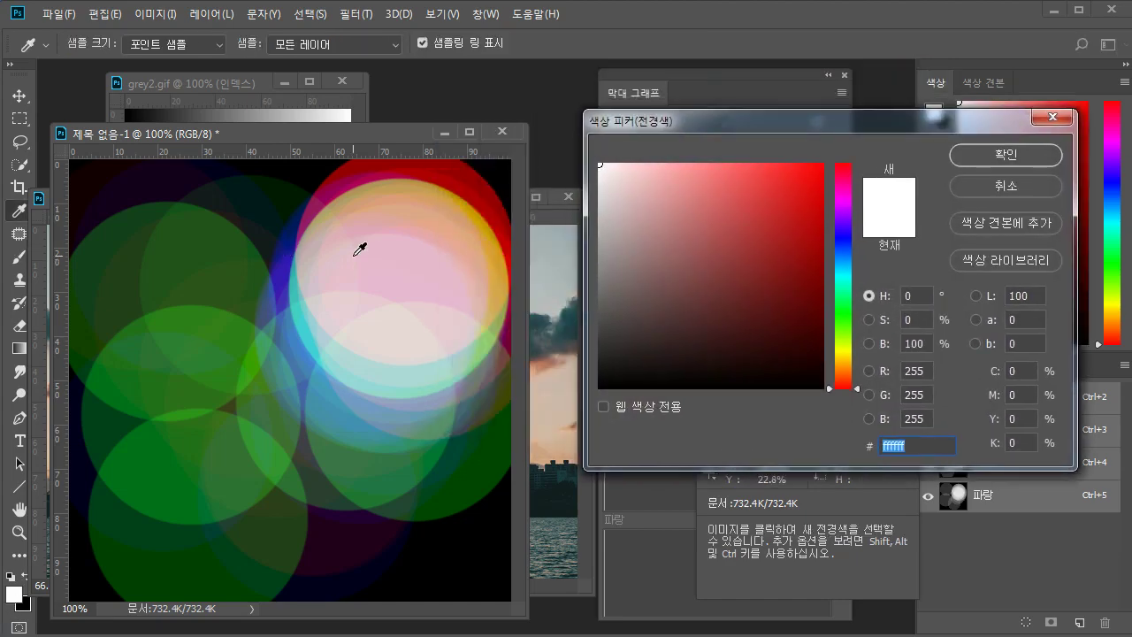
left_click_drag(360, 245, 434, 321)
left_click(920, 371)
left_click(925, 394)
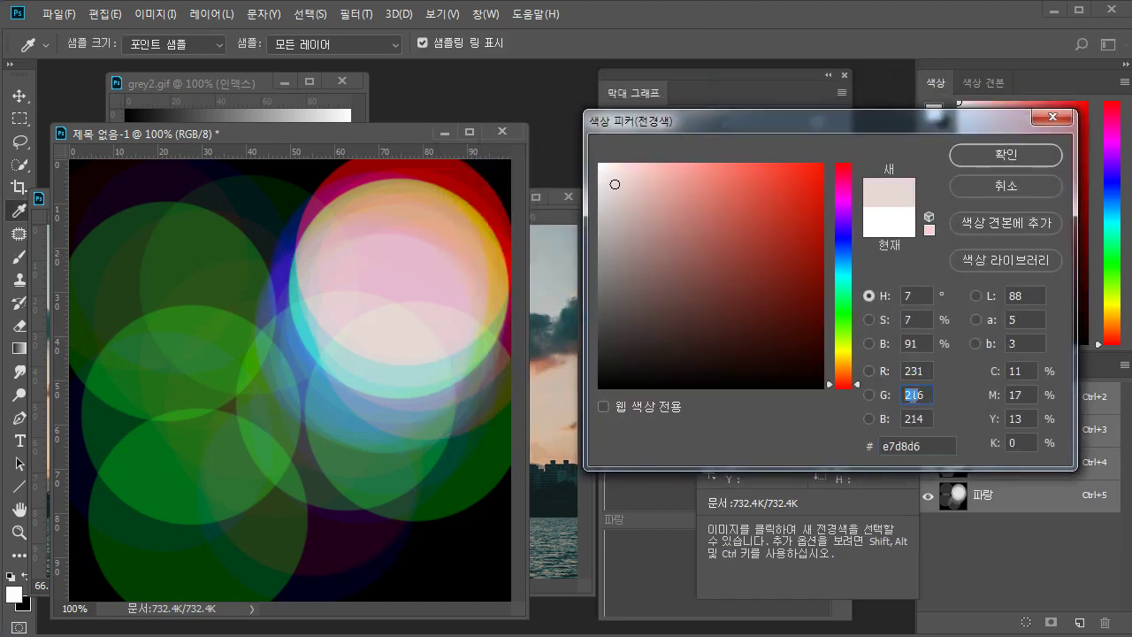
left_click(927, 417)
Set the foreground colour to teal 43b4bb (R 67, G 180, B 187) and return to the Brush tool.
left_click(843, 223)
mouse_move(702, 246)
left_mouse_down()
mouse_move(708, 263)
mouse_move(677, 260)
mouse_move(667, 242)
mouse_move(646, 262)
mouse_move(662, 258)
mouse_move(655, 245)
mouse_move(660, 271)
mouse_move(695, 230)
left_mouse_up()
left_click(742, 223)
left_click_drag(843, 223, 843, 274)
left_click(920, 371)
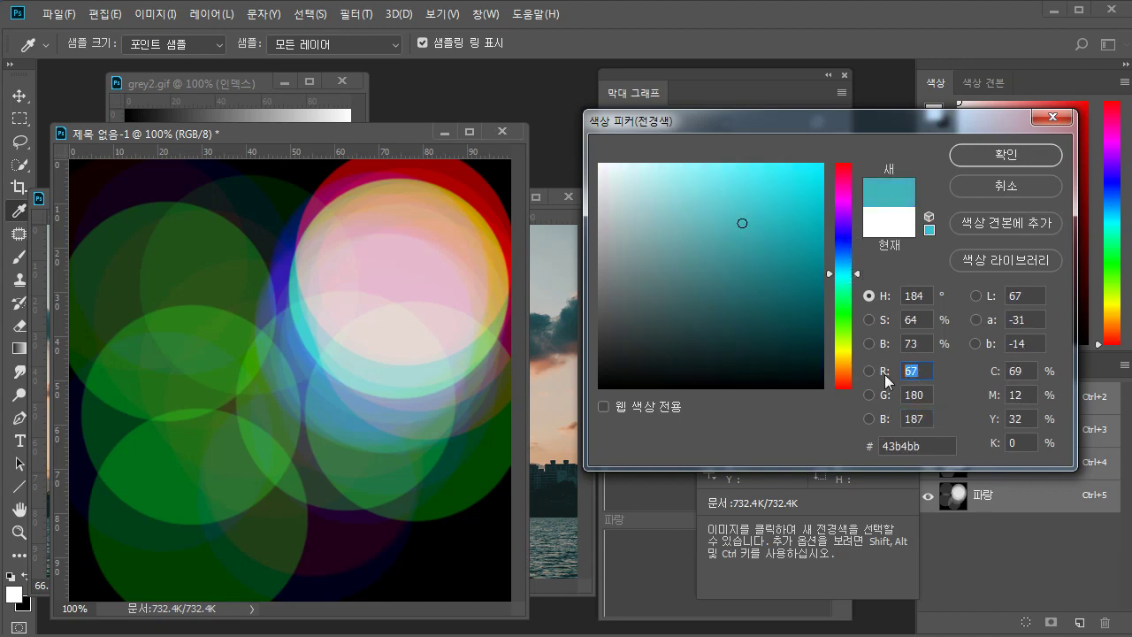
left_click(925, 394)
left_click(927, 420)
left_click(974, 155)
key("b")
Switch to the RGB colour circle image 01.png to examine its overlaps, and close it.
mouse_move(349, 142)
left_mouse_down()
mouse_move(486, 176)
mouse_move(321, 119)
mouse_move(286, 171)
mouse_move(286, 151)
left_mouse_up()
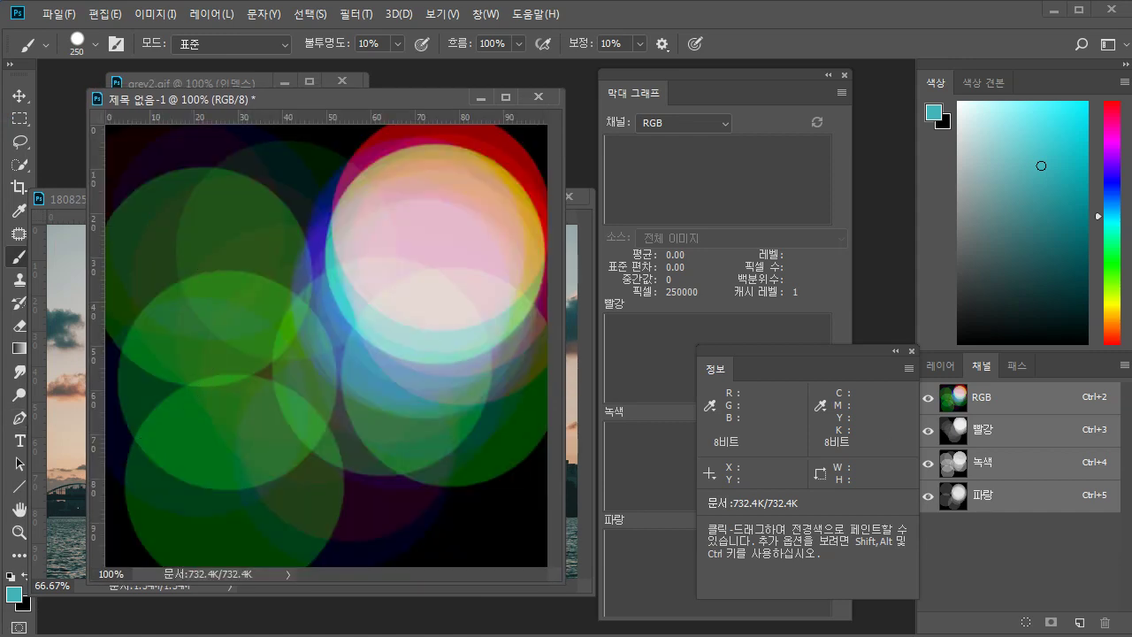
key("ctrl+Tab")
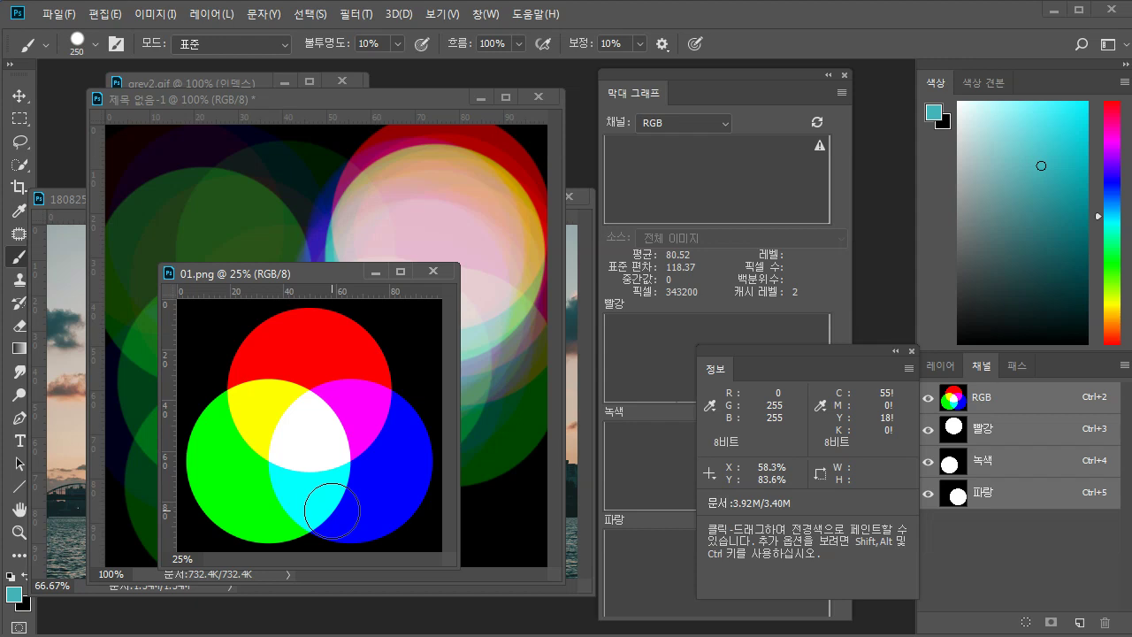
left_click(430, 274)
Bring the photo 180825_190516.jpg forward and uncover its colour and per-channel histograms.
left_click(60, 201)
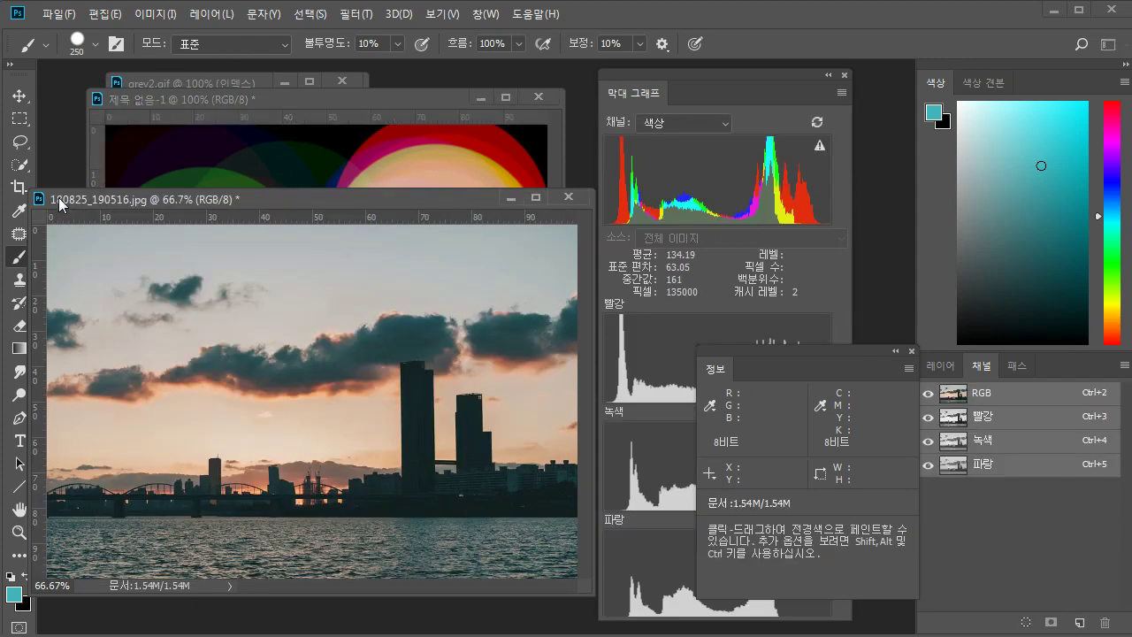
left_click_drag(817, 350, 929, 395)
left_click(687, 80)
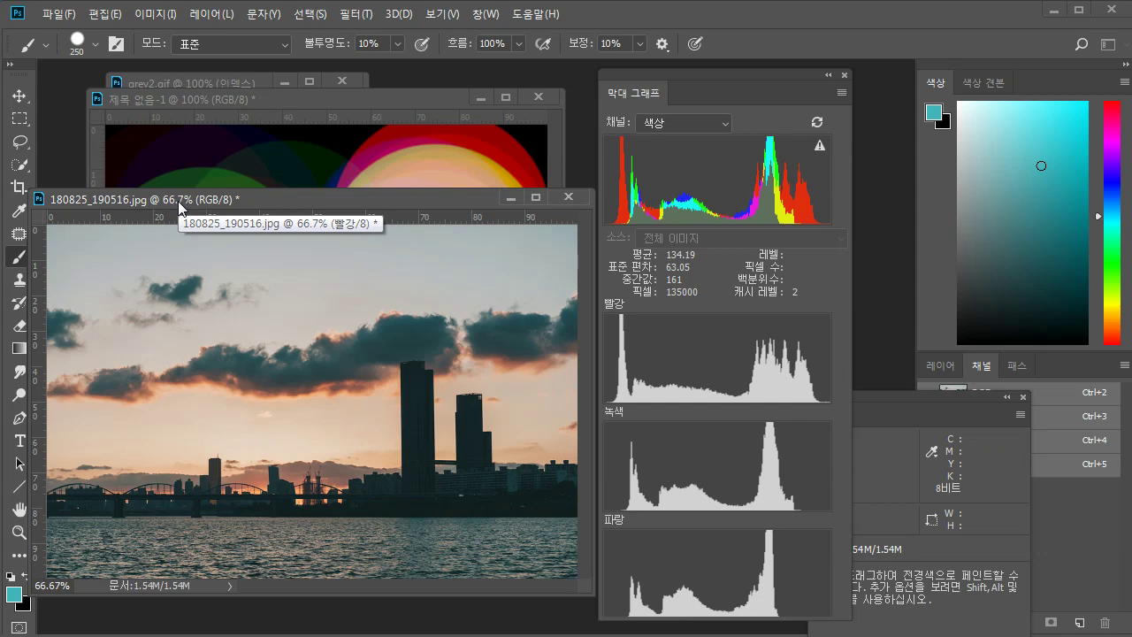
key("i")
key("ctrl+u")
left_click_drag(679, 433, 550, 430)
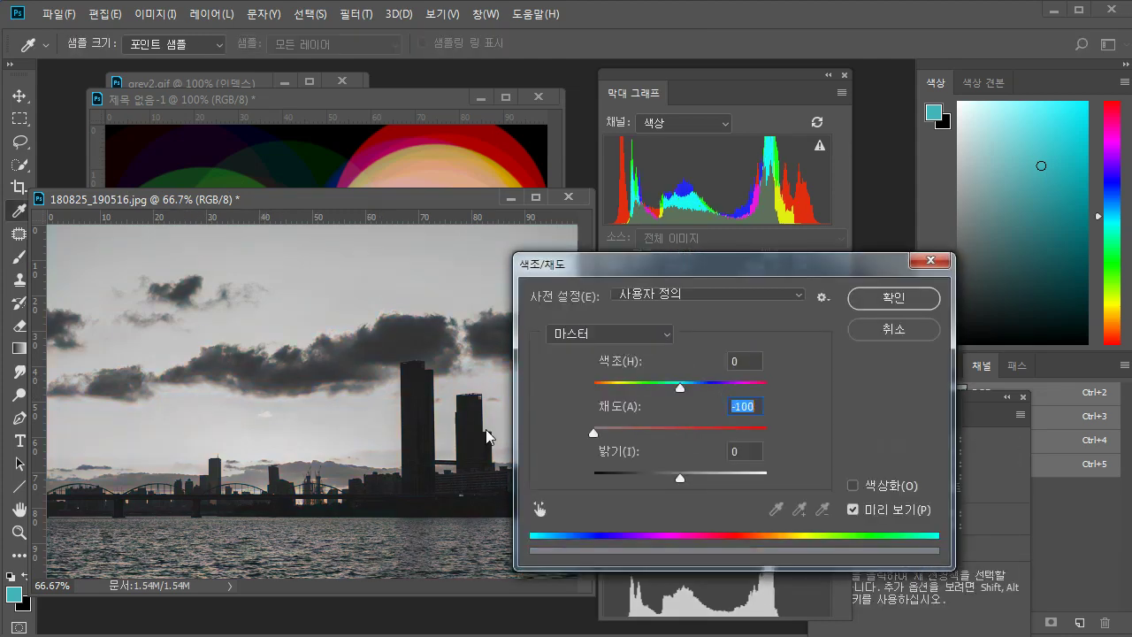
left_click(885, 328)
key("b")
Copy the whole photo onto a new layer and desaturate it with Hue/Saturation at saturation -100.
key("ctrl+a")
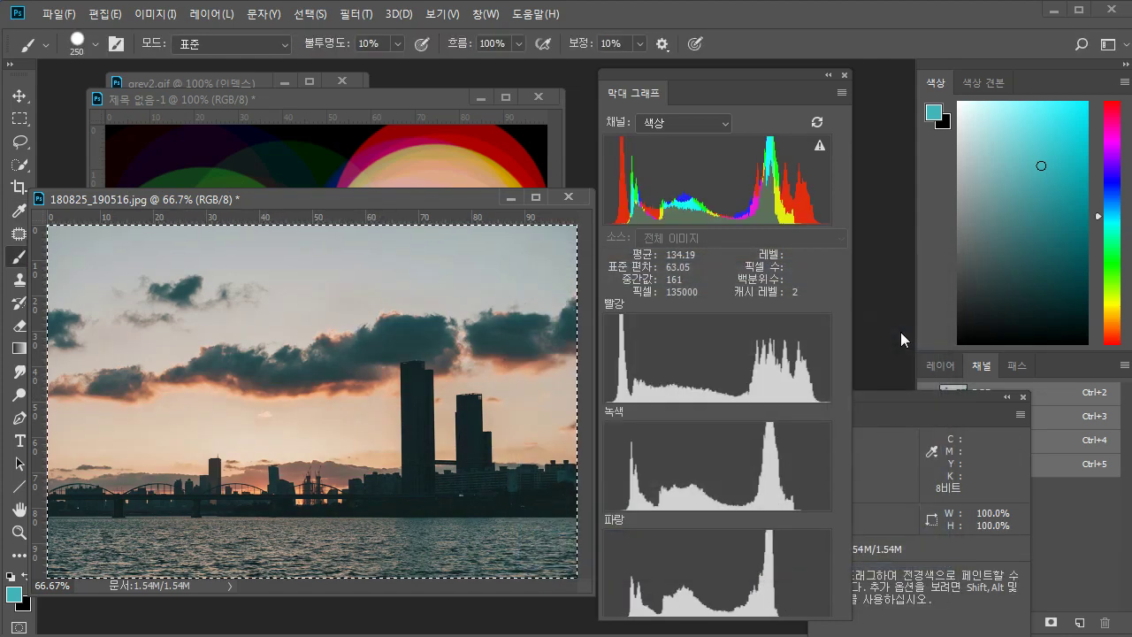
key("ctrl+j")
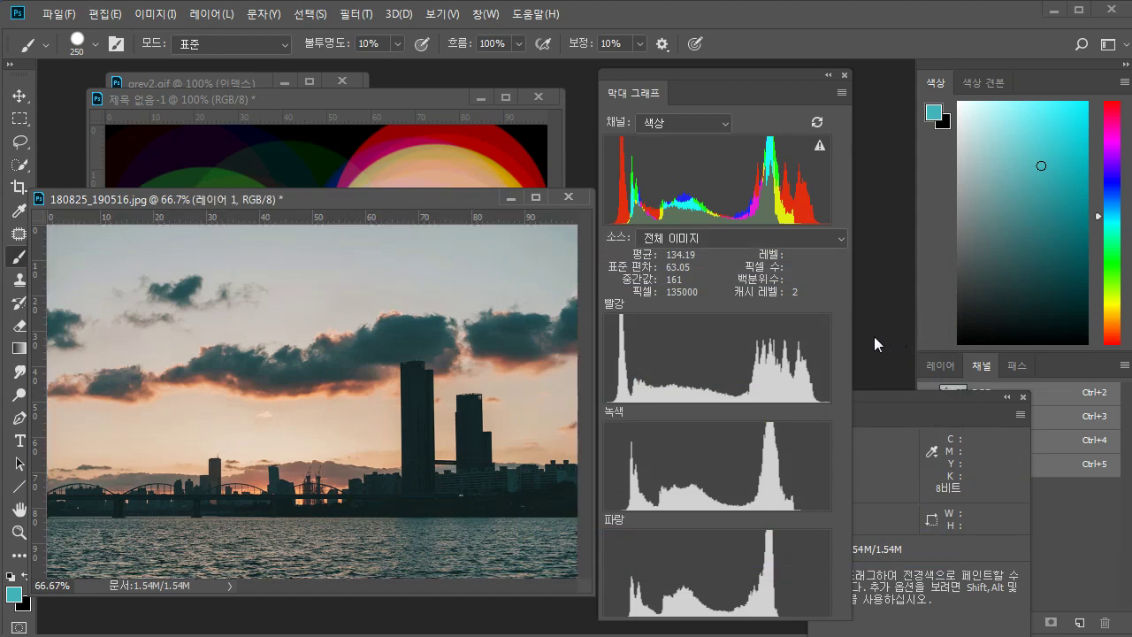
key("i")
key("ctrl+u")
left_click_drag(680, 430, 570, 438)
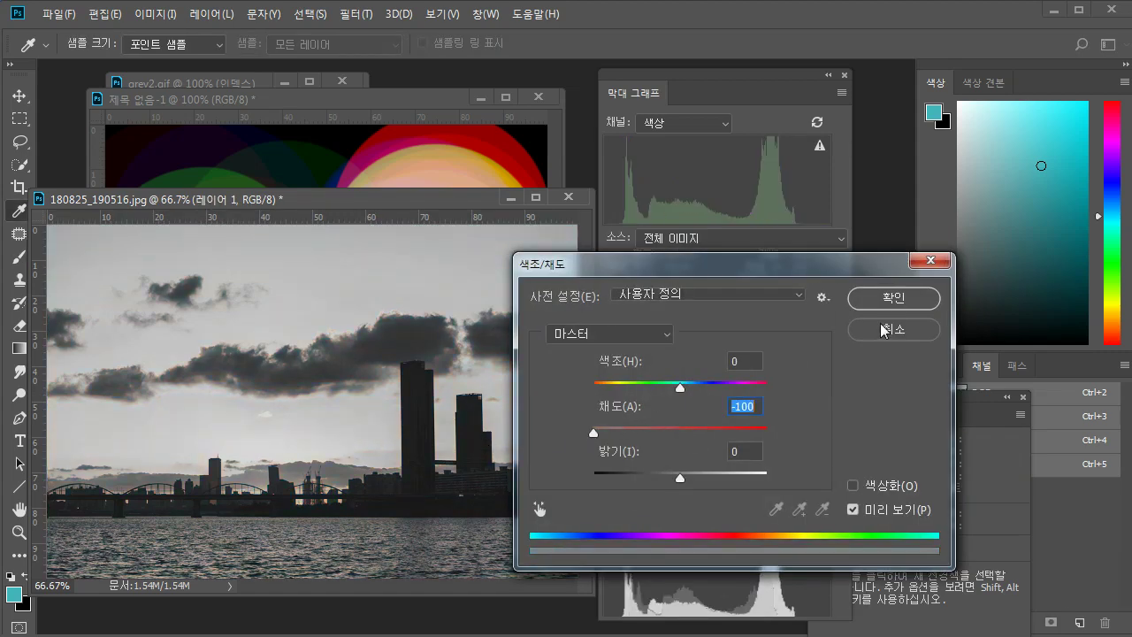
left_click(895, 299)
key("b")
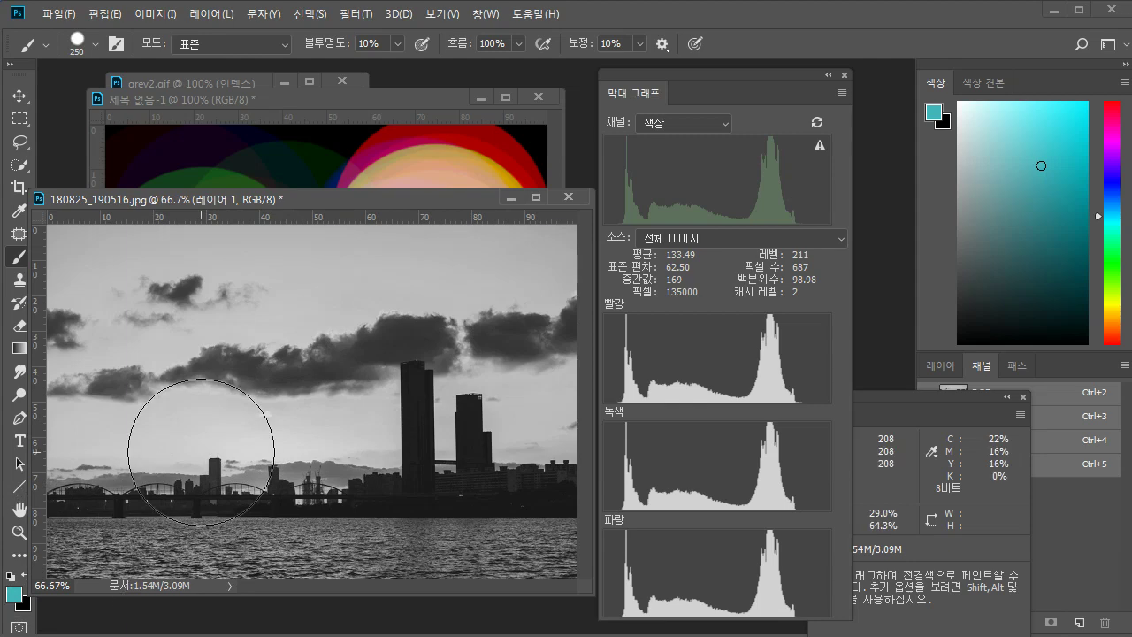
Sample light grey bebebe from the desaturated photo as the foreground colour and choose the soft round brush.
left_click(255, 320, "alt")
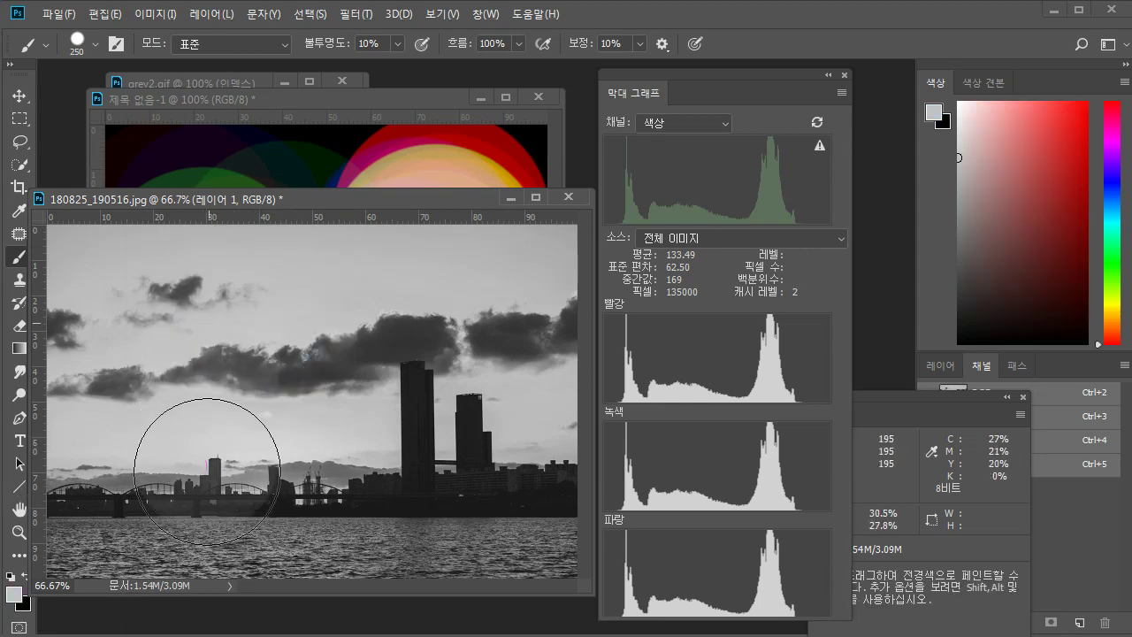
left_click(95, 43)
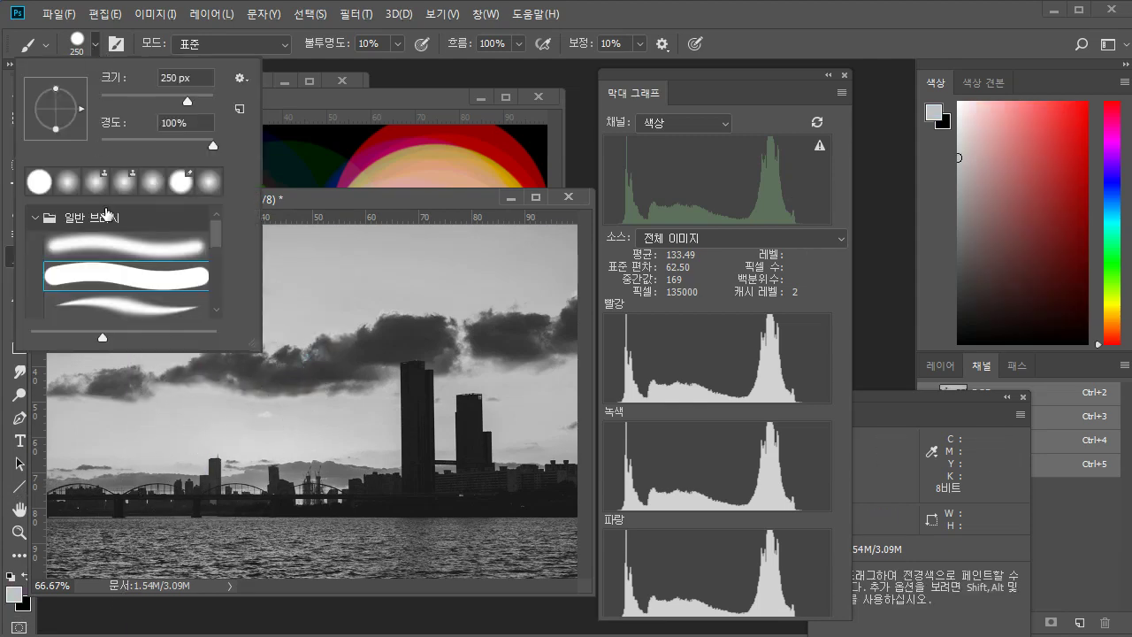
left_click(126, 245)
left_click(297, 223)
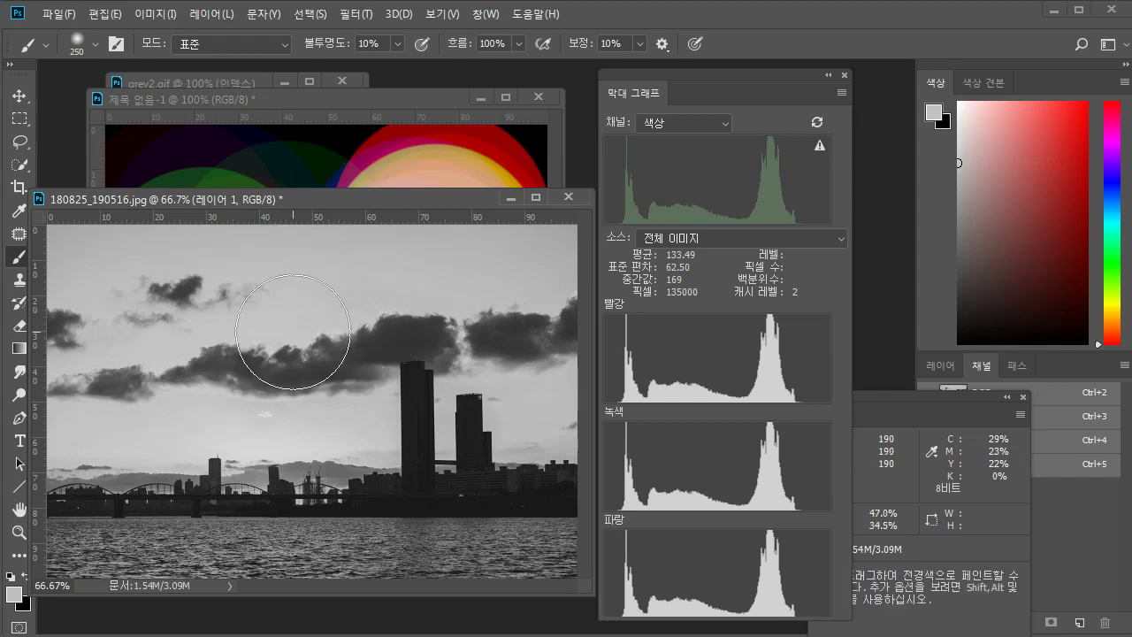
Set the brush opacity to 74% and paint a broad vertical grey stroke over the clouds and skyline left of the towers.
left_click(369, 43)
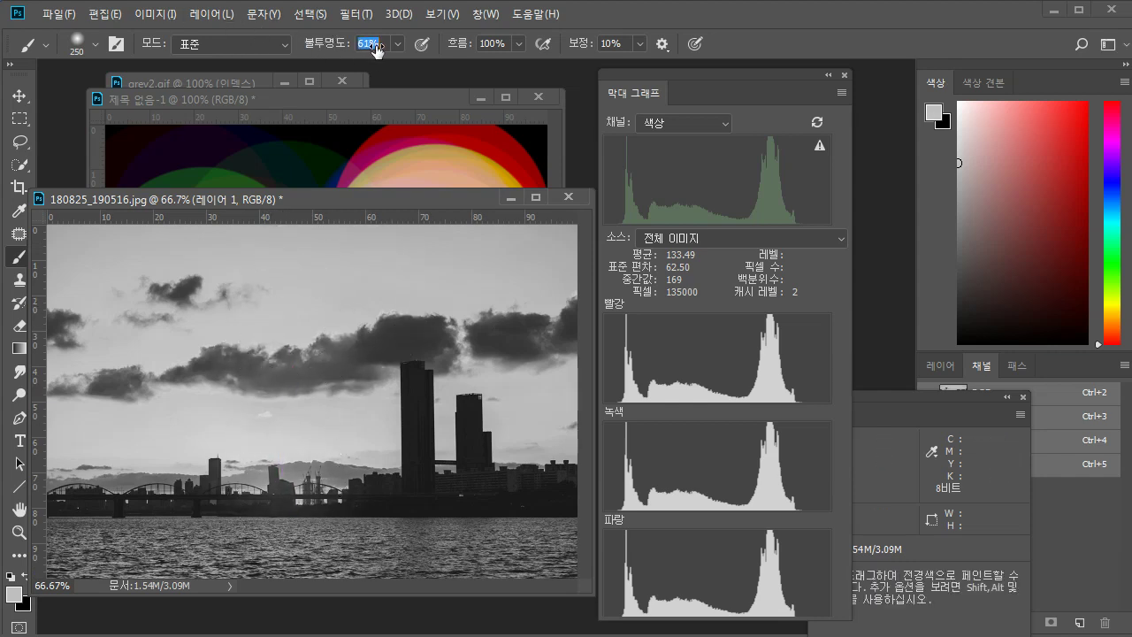
type("74")
key("Return")
mouse_move(310, 392)
left_mouse_down()
mouse_move(299, 508)
mouse_move(305, 297)
mouse_move(263, 543)
left_mouse_up()
Select the entire layer, and open the foreground colour picker to examine the grey's R, G and B values.
key("ctrl+a")
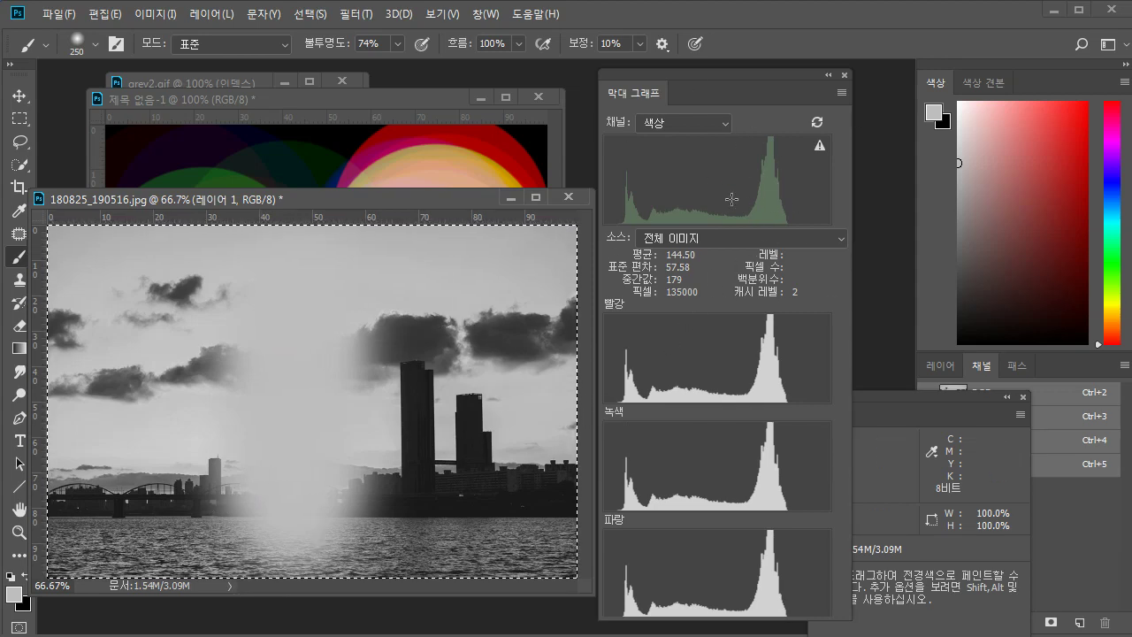
left_click(25, 599)
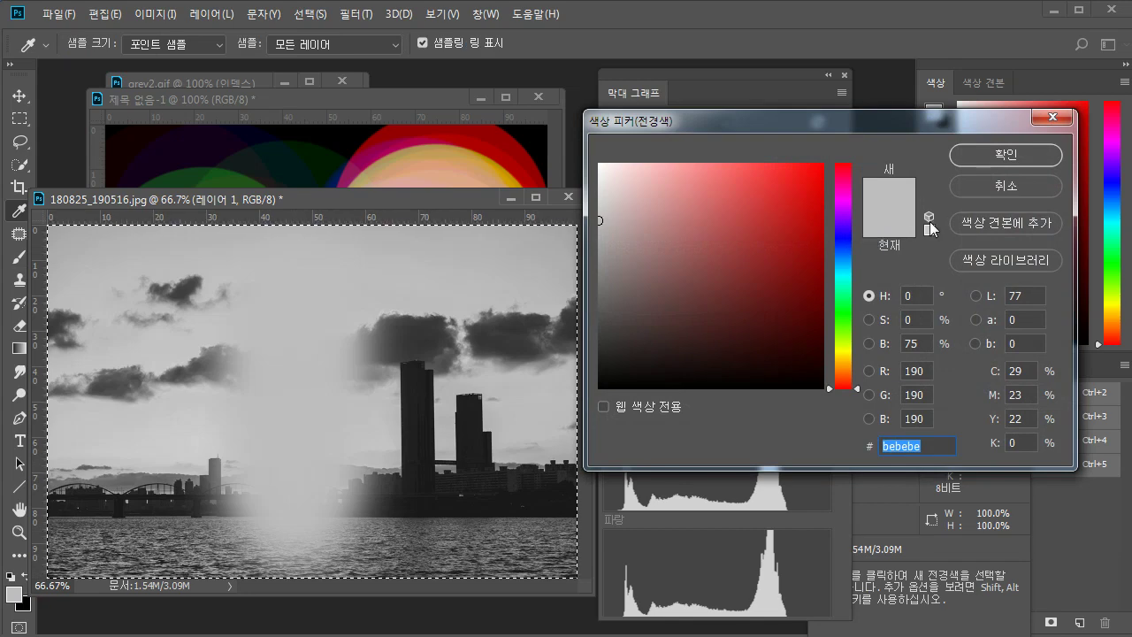
left_click(970, 154)
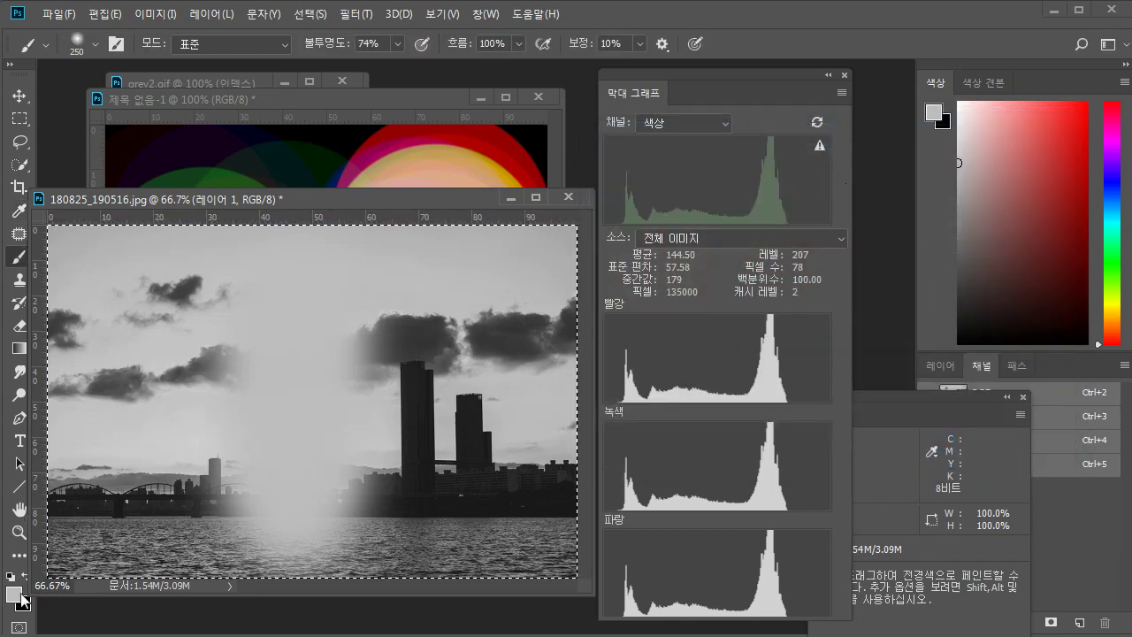
Set the foreground colour to white ffffff and brush a broad vertical stroke over the sky and the buildings beside the tall tower.
key("i")
left_click(933, 113)
type("e6e6e6")
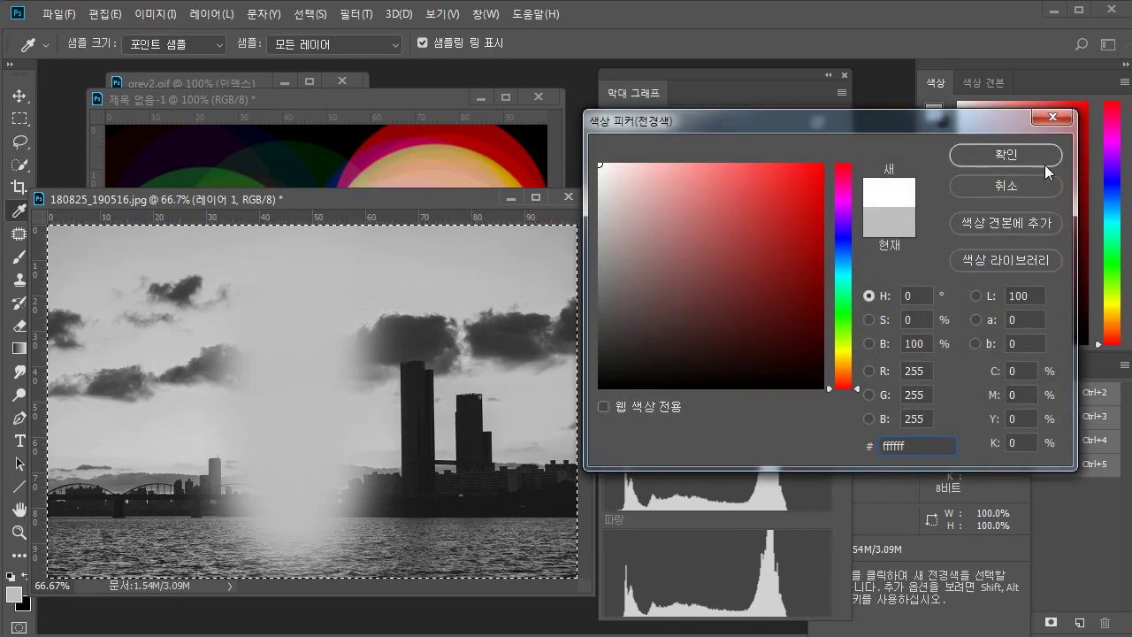
left_click(1017, 156)
left_click_drag(499, 439, 498, 551)
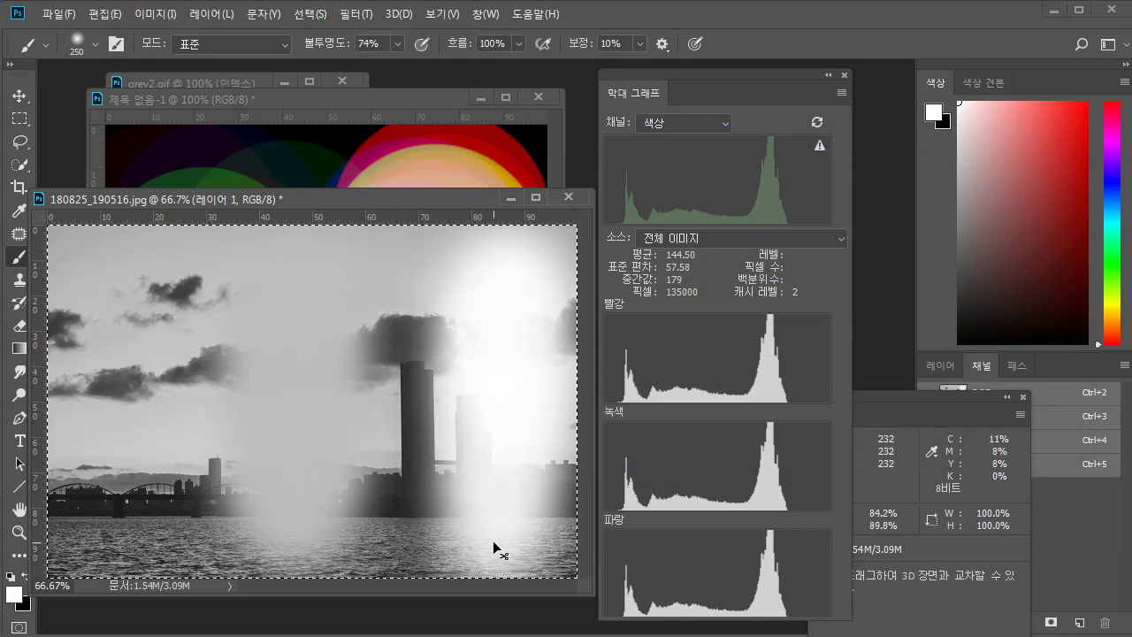
left_click(965, 161)
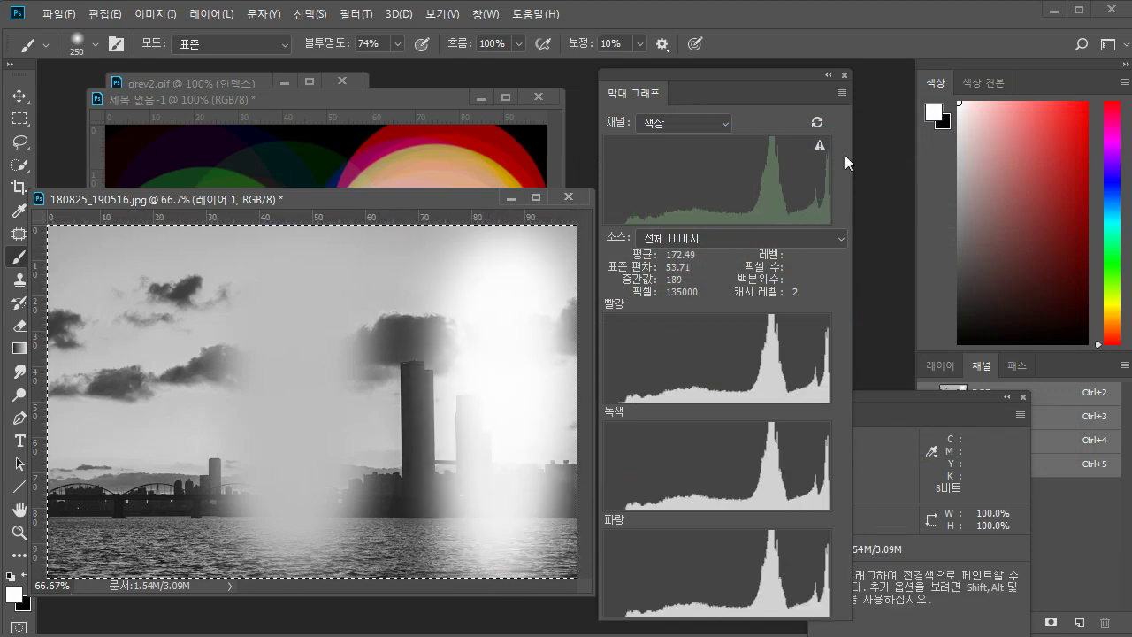
Set the foreground colour to black 000000 and brush a broad vertical stroke down the left side of the grey photo.
key("alt")
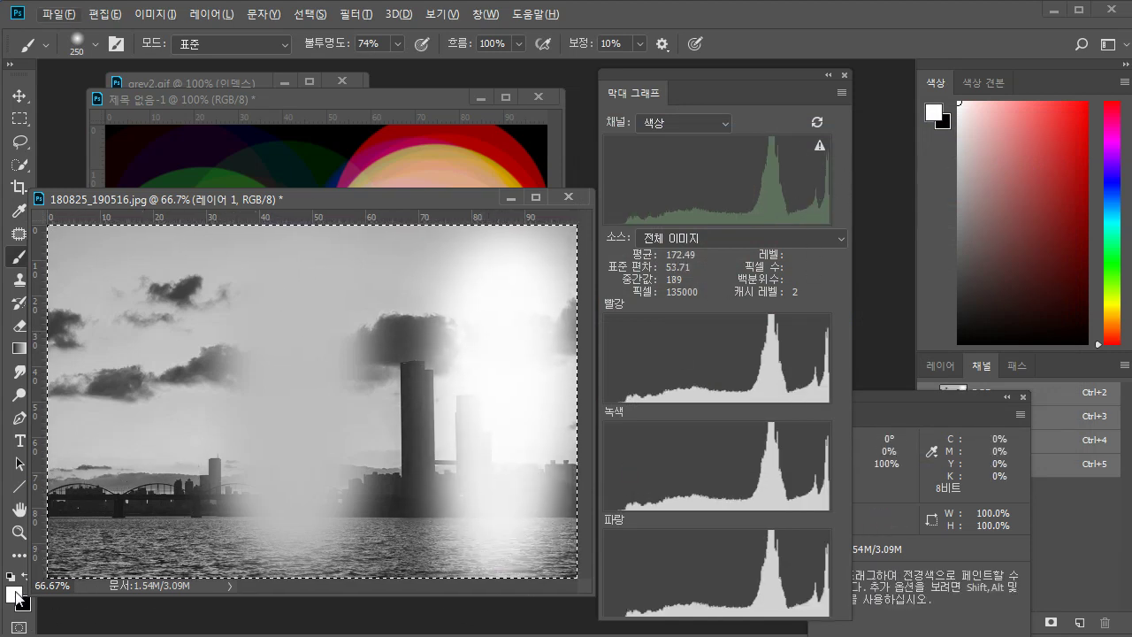
left_click(16, 599)
type("000000")
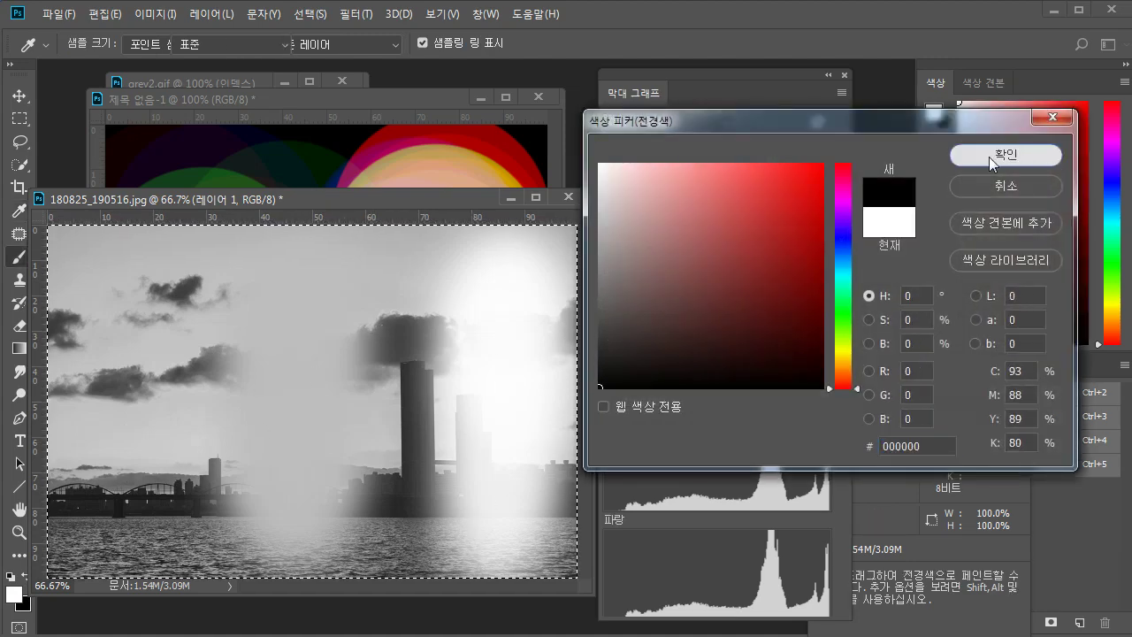
left_click(989, 157)
mouse_move(97, 283)
left_mouse_down()
mouse_move(88, 416)
mouse_move(104, 534)
left_mouse_up()
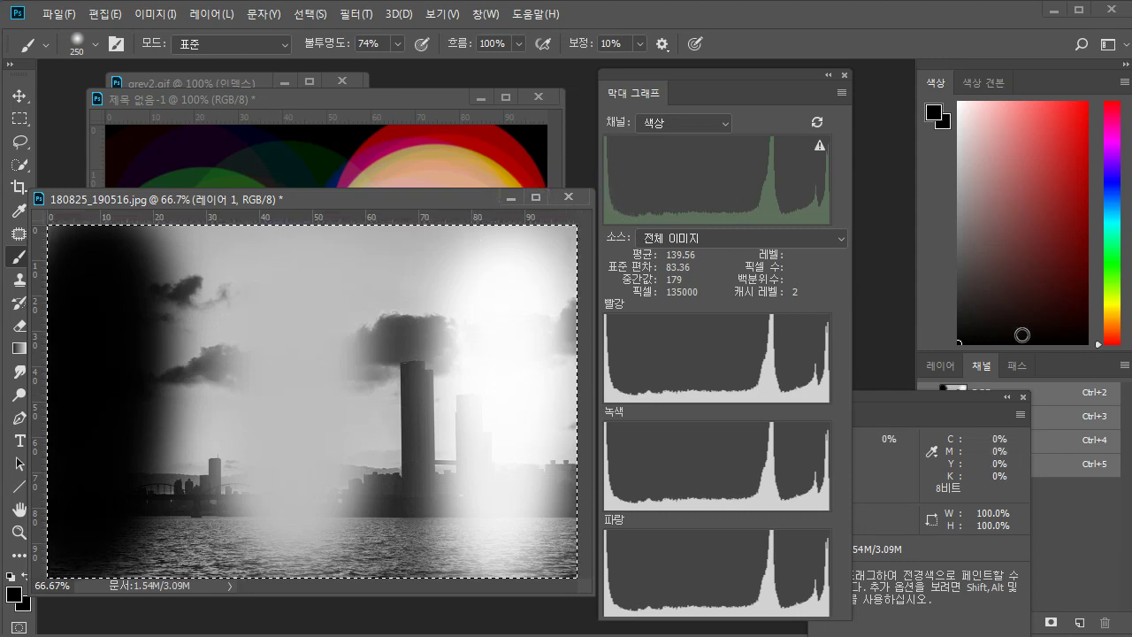
Move the Info window off the layer list and delete the painted grey layer above the background.
left_click(938, 365)
left_click_drag(964, 395, 785, 412)
left_click_drag(1035, 473, 1104, 623)
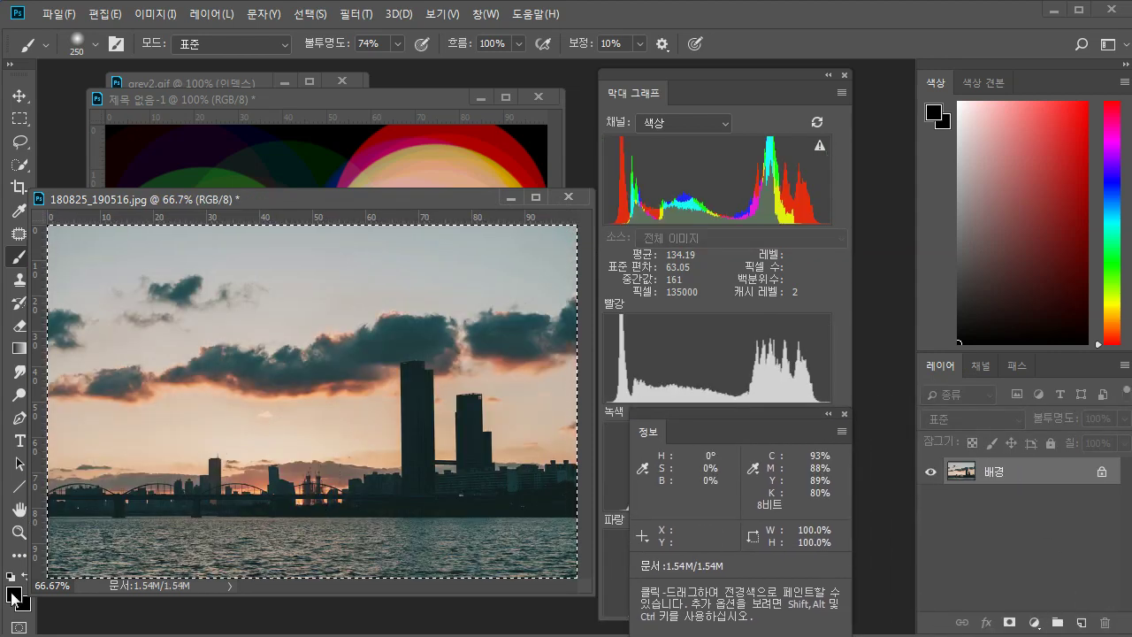
Set the foreground colour to pure red and brush it over the towers and the middle of the colour photo's sky.
left_click(16, 597)
left_click_drag(796, 194, 883, 116)
left_click(986, 154)
key("b")
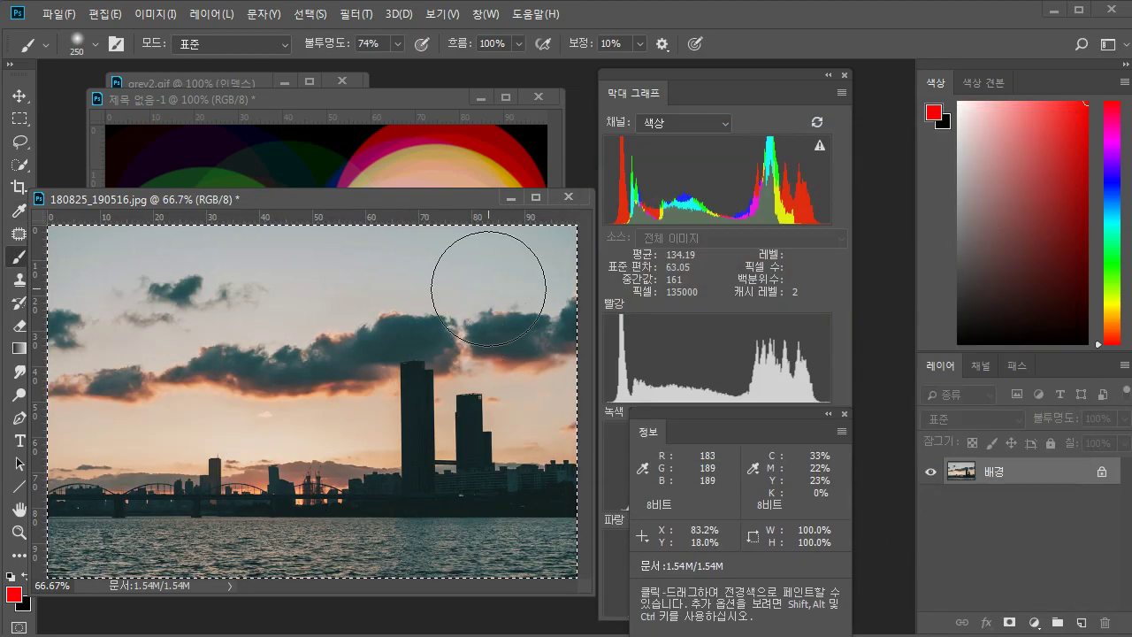
mouse_move(487, 278)
left_mouse_down()
mouse_move(496, 511)
mouse_move(487, 336)
mouse_move(379, 463)
mouse_move(329, 342)
mouse_move(467, 466)
left_mouse_up()
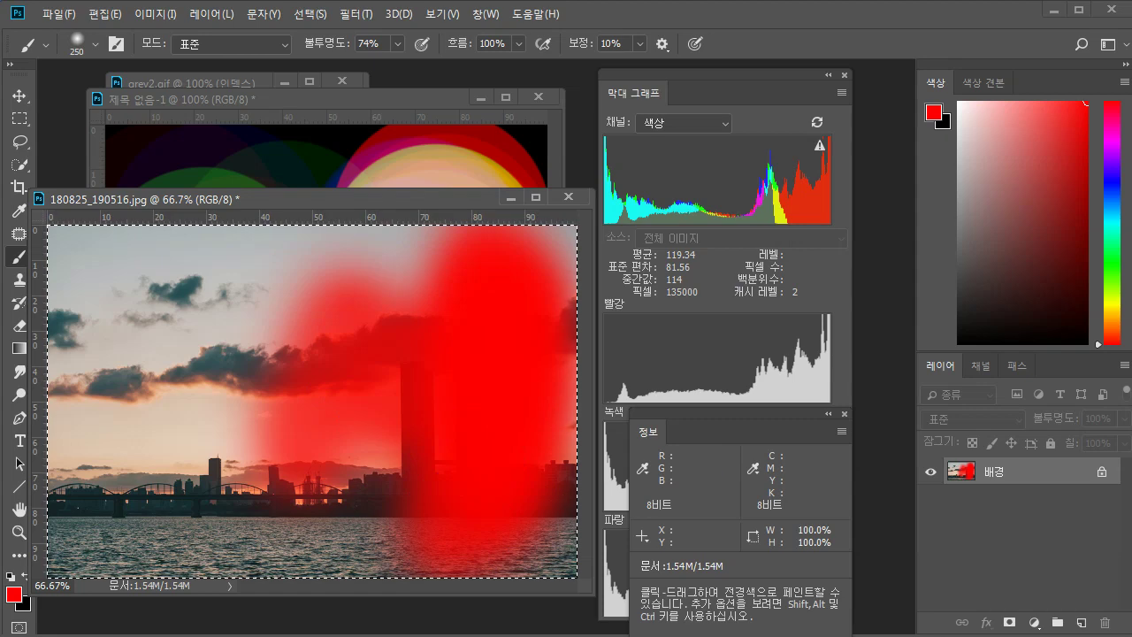
Set the foreground colour to blue 1e00ff and brush it over the sky and skyline in the photo's left half.
key("i")
left_click(13, 593)
left_click(843, 235)
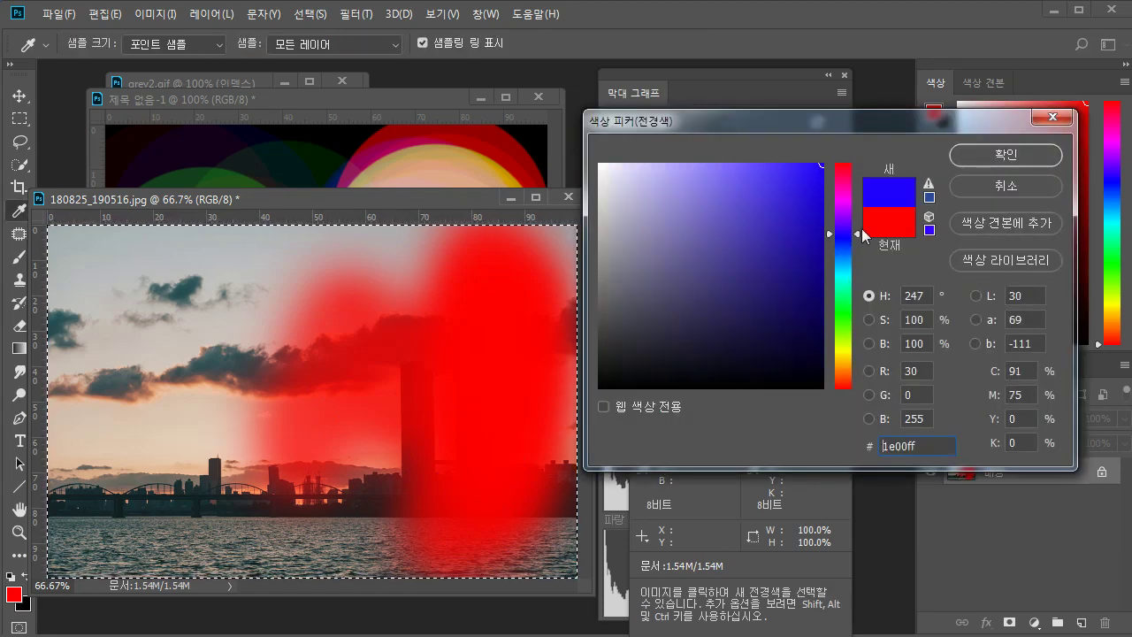
left_click(985, 154)
key("b")
mouse_move(291, 366)
left_mouse_down()
mouse_move(334, 449)
mouse_move(260, 422)
mouse_move(243, 351)
mouse_move(251, 453)
mouse_move(101, 463)
left_mouse_up()
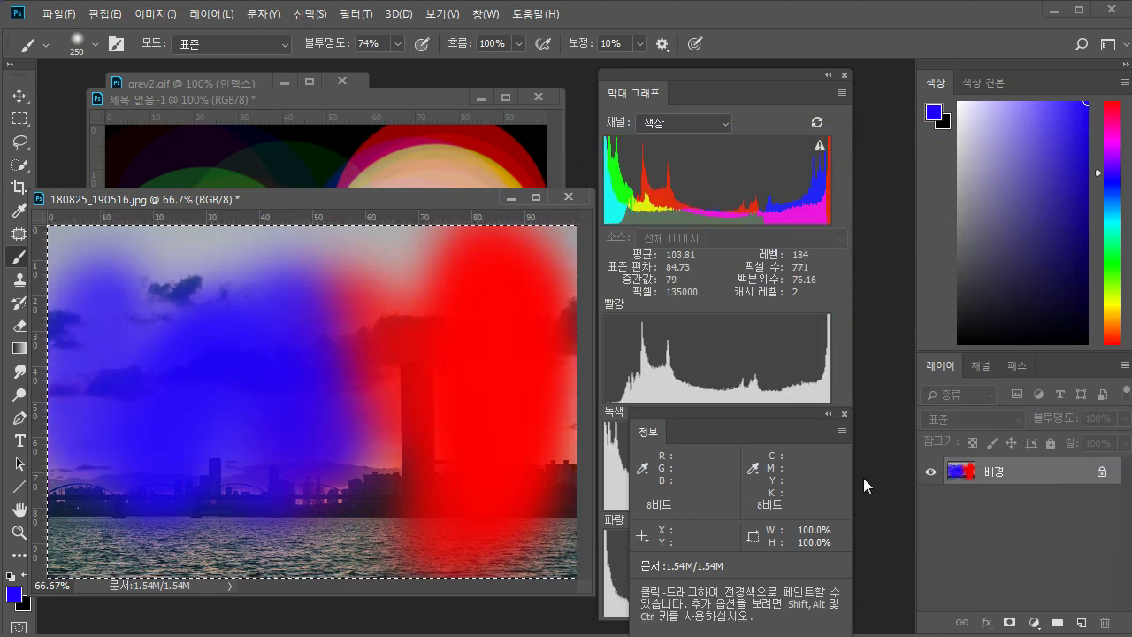
Examine the colour channels of the red and blue painted photo, and revert the photo to its saved version.
left_click(980, 365)
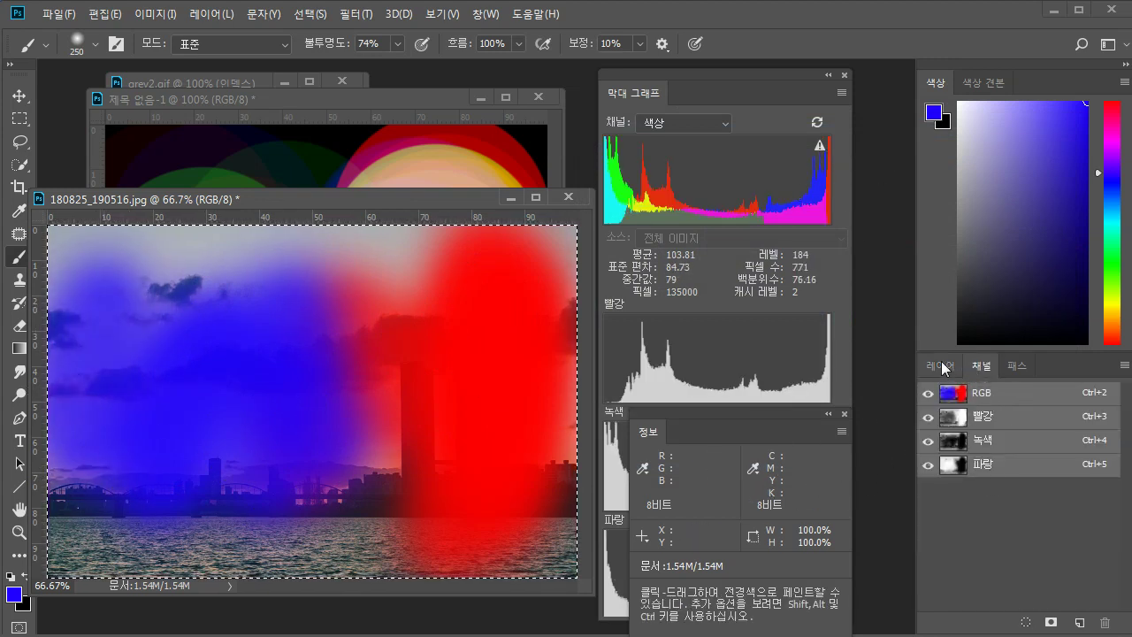
left_click(940, 365)
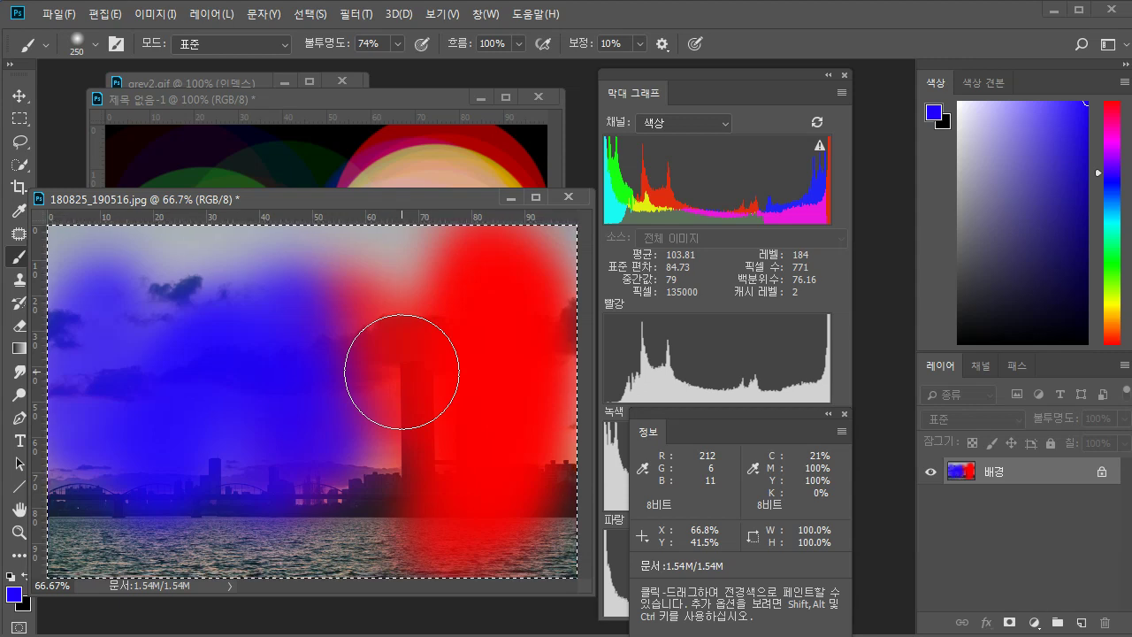
key("ctrl+d")
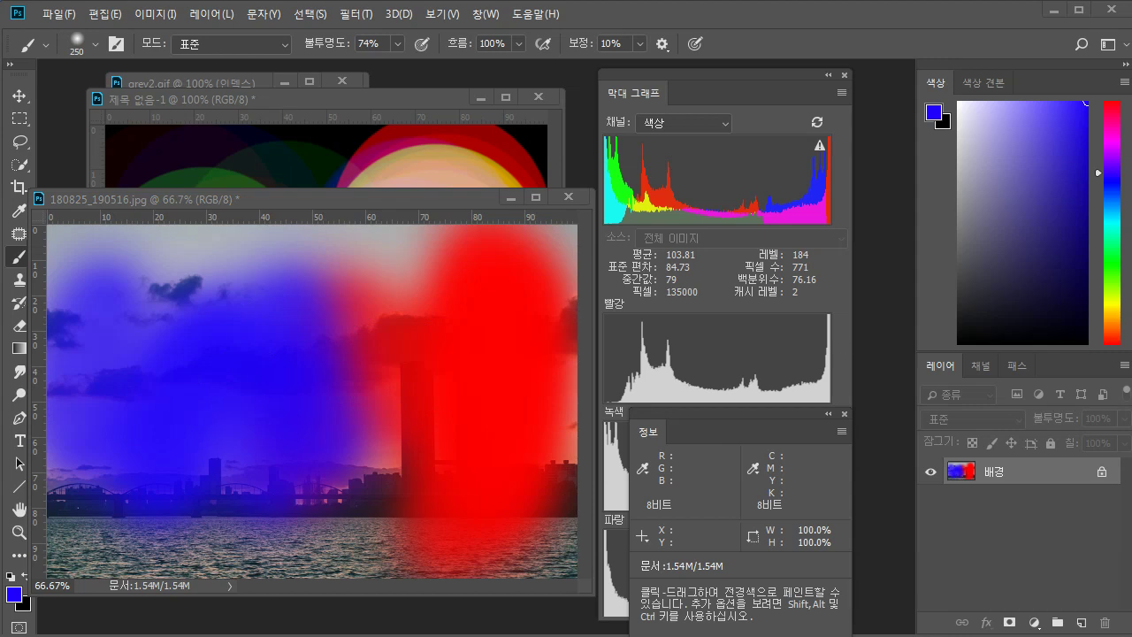
key("ctrl+a")
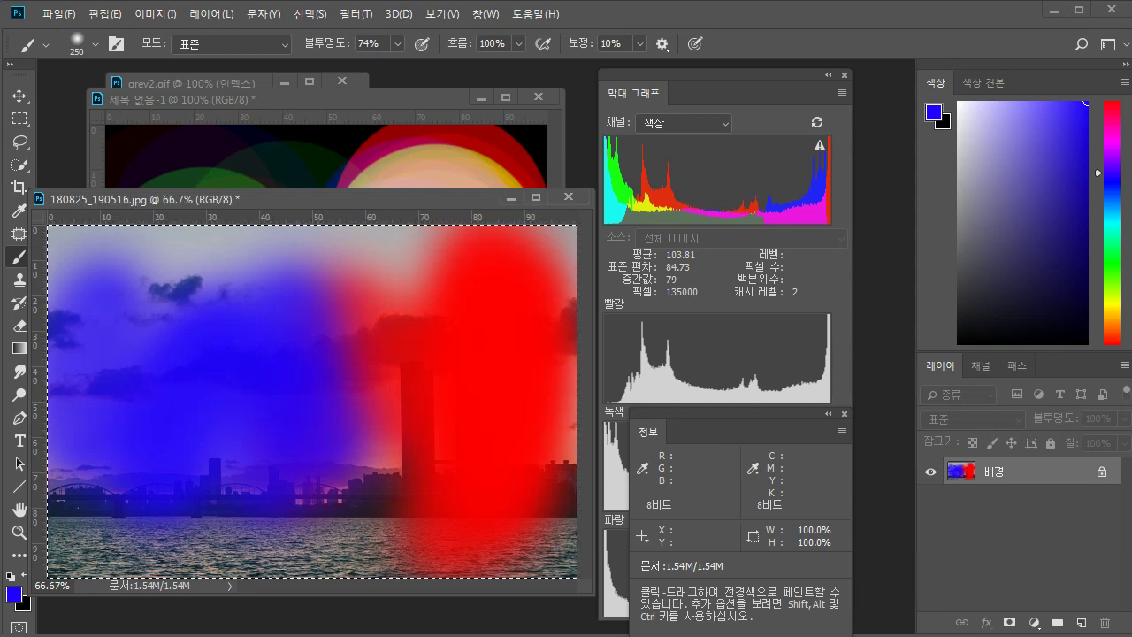
key("F12")
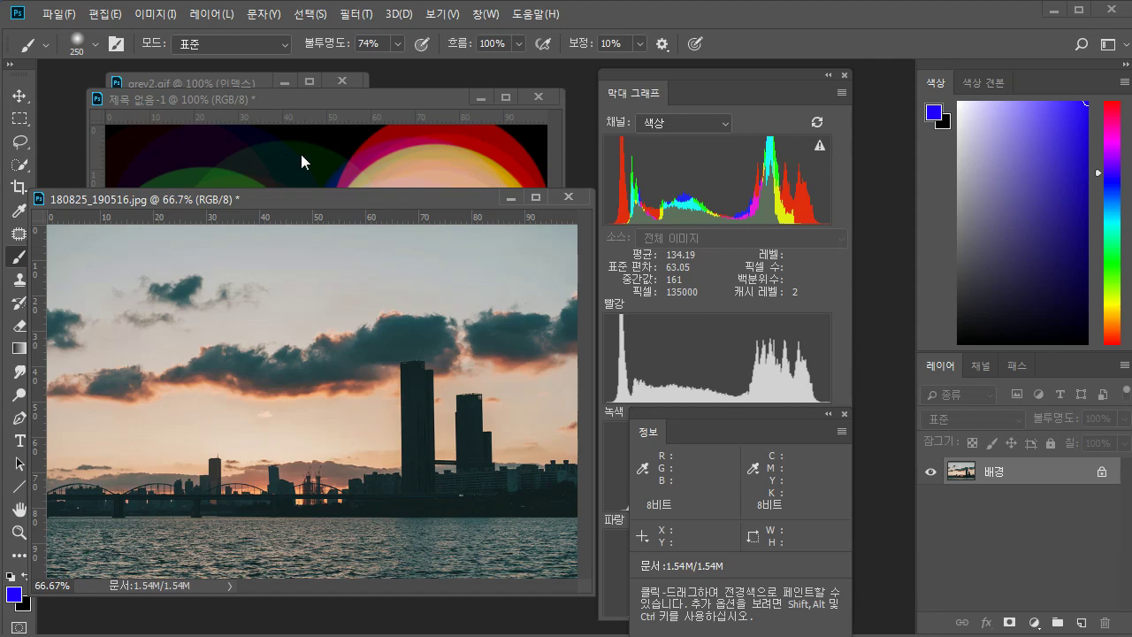
Close the photo 180825_190516.jpg without saving its changes.
left_click_drag(314, 198, 326, 209)
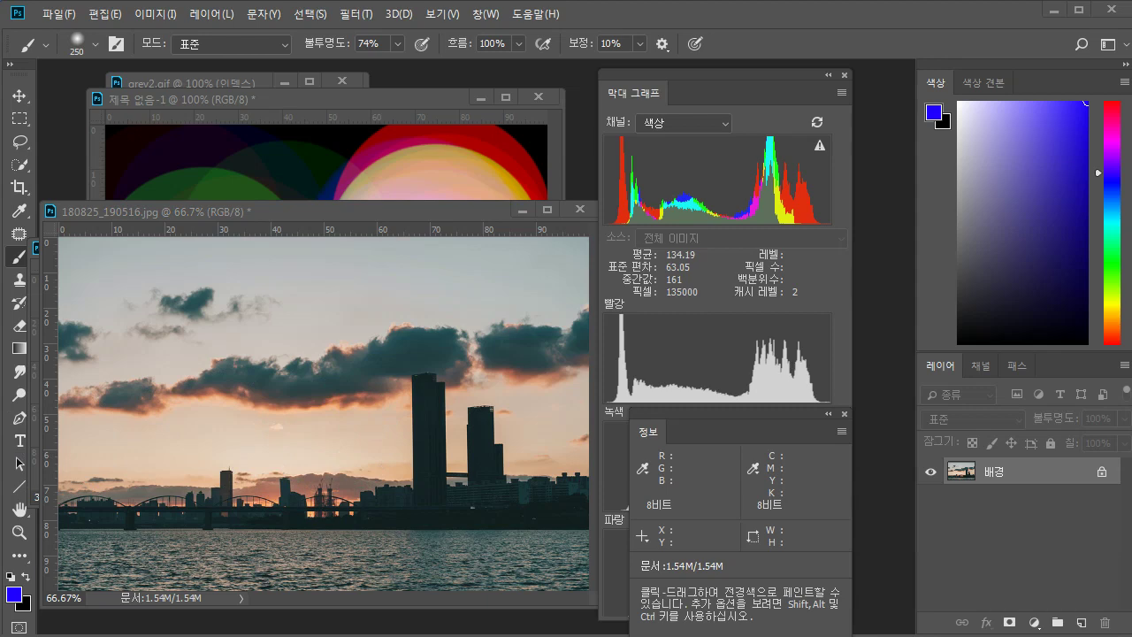
key("ctrl+w")
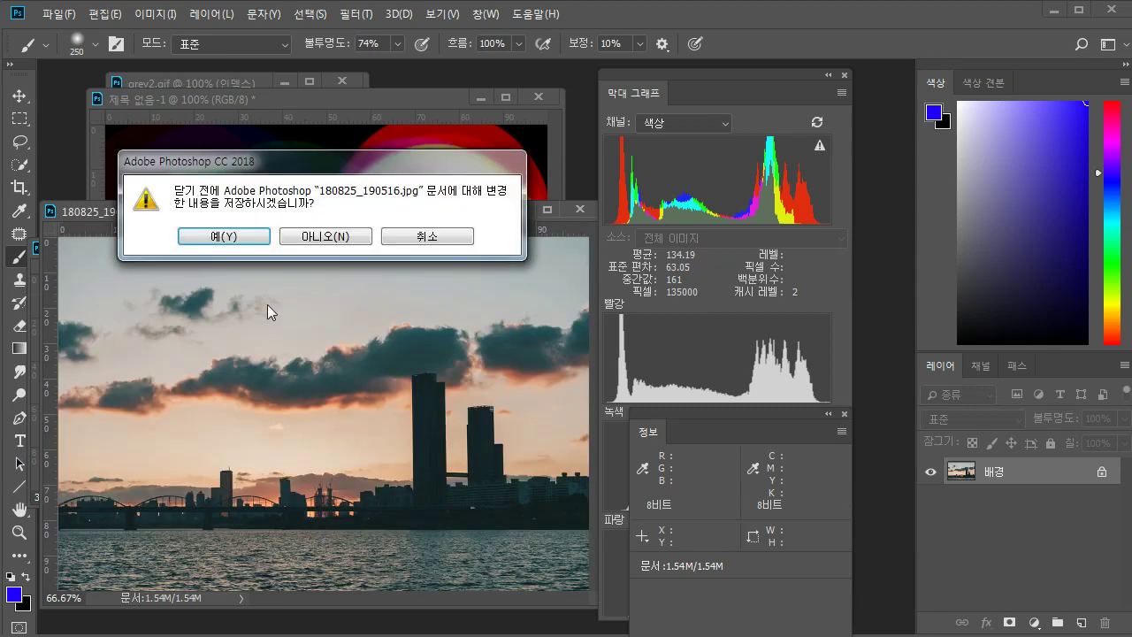
left_click(316, 237)
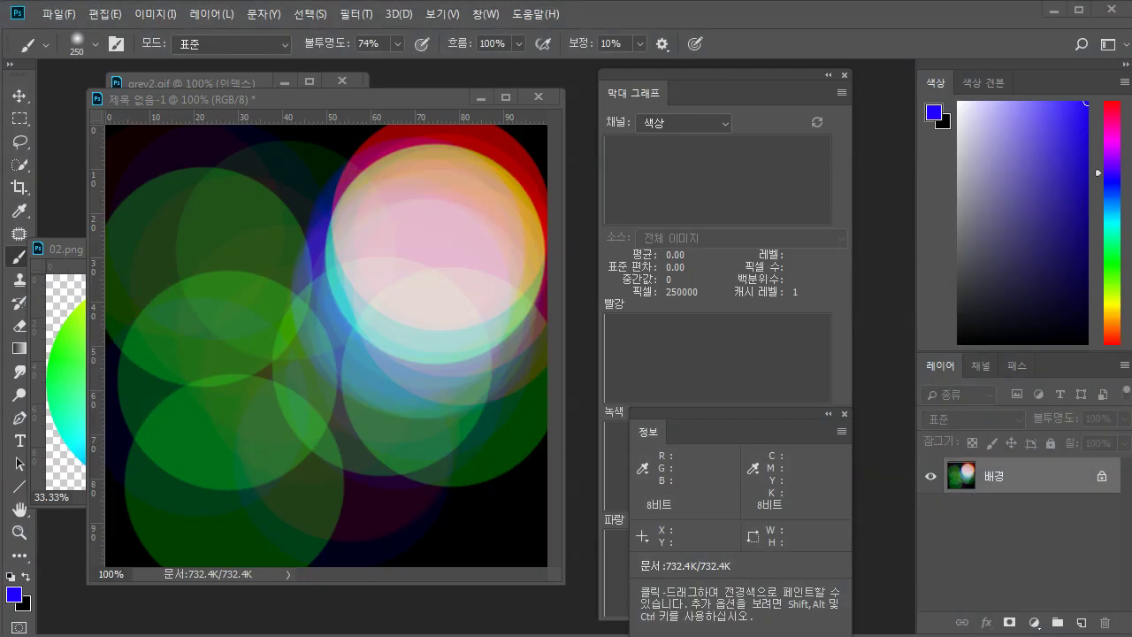
Open 170806_171105.jpg in its own enlarged floating window and copy the whole photo onto a new layer.
left_click_drag(526, 5, 76, 107)
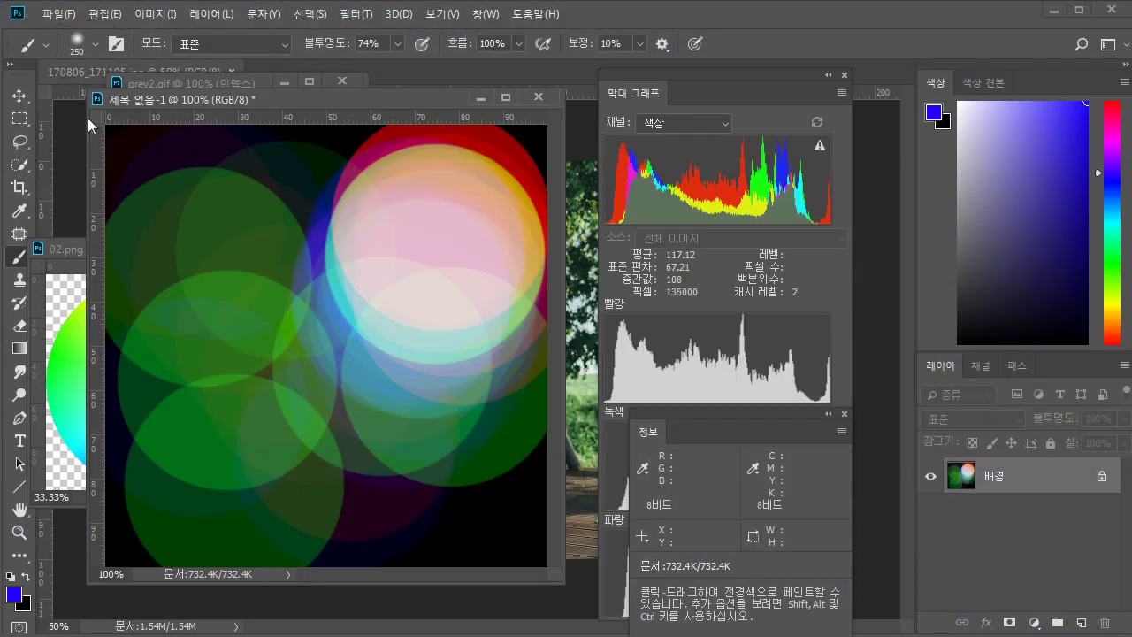
left_click_drag(212, 136, 294, 137)
key("ctrl+a")
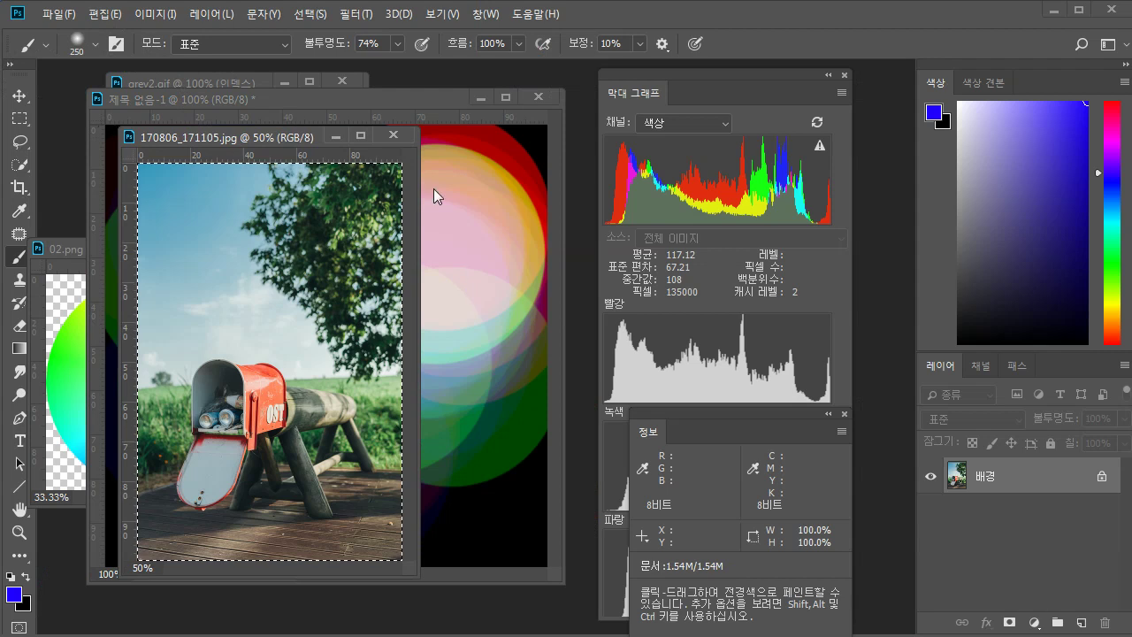
left_click_drag(421, 129, 515, 75)
key("ctrl+j")
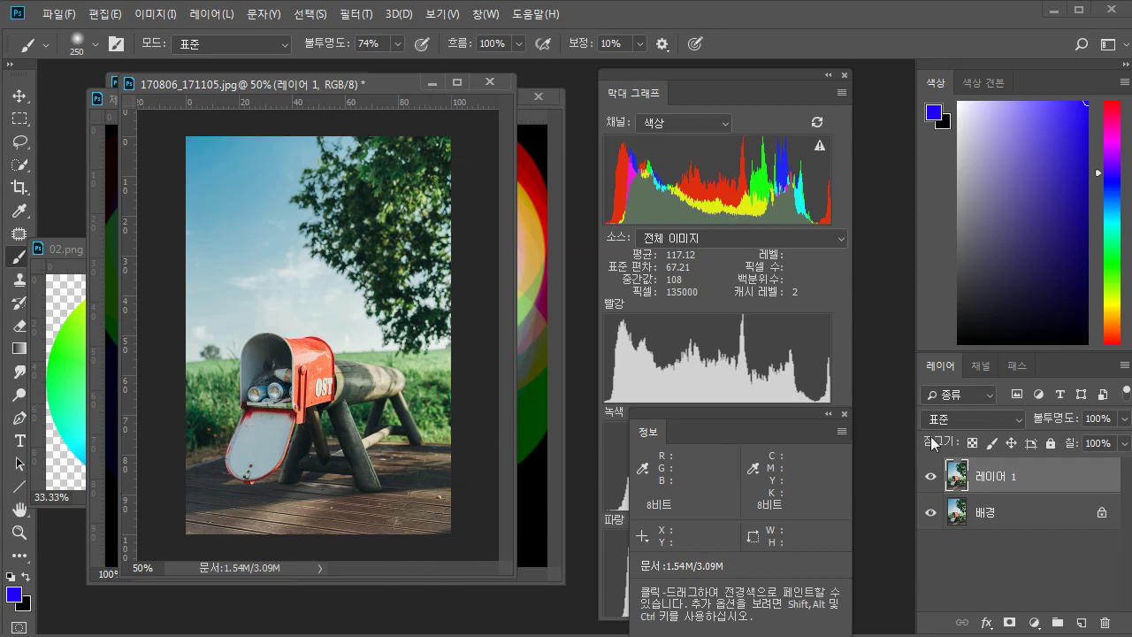
Select the entire green channel of the new layer and rotate it 180 degrees with Free Transform.
left_click(970, 370)
left_click(1003, 465)
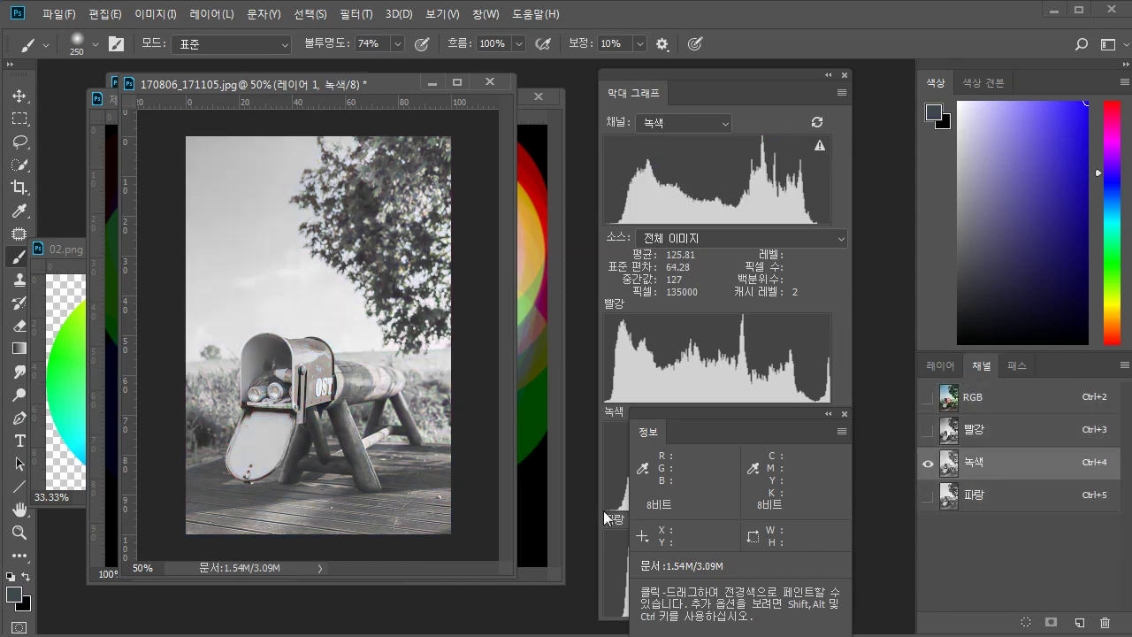
key("ctrl+a")
key("ctrl+t")
mouse_move(483, 291)
left_mouse_down()
mouse_move(228, 455)
mouse_move(208, 380)
left_mouse_up()
key("Return")
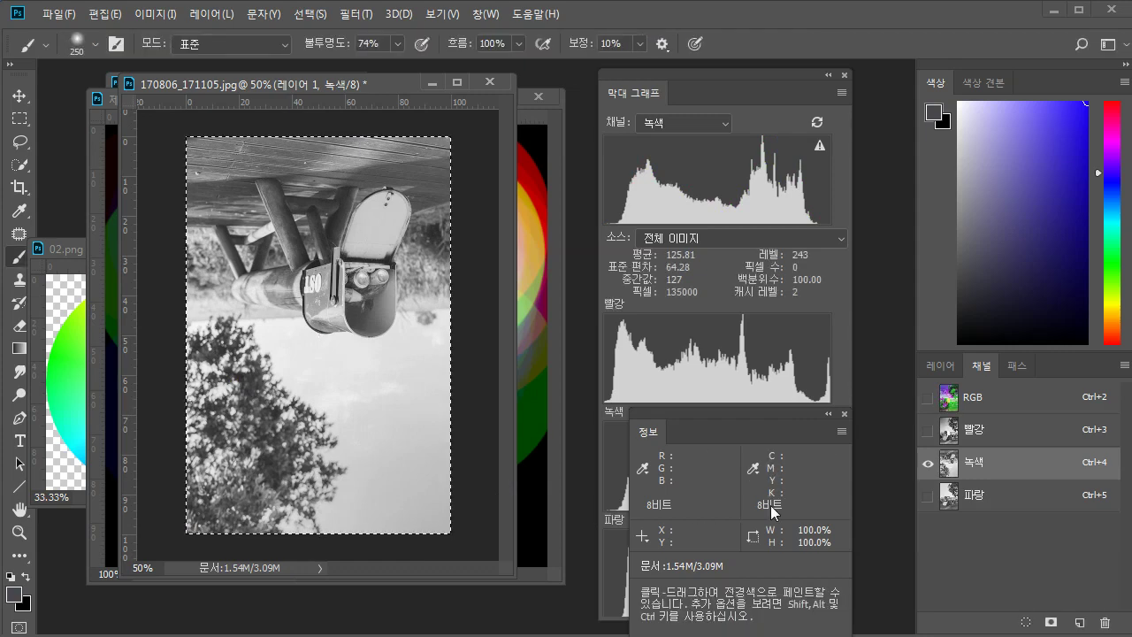
Return to the composite RGB image with nothing selected, and set the histogram to show the Colors channel.
left_click(973, 398)
left_click(943, 368)
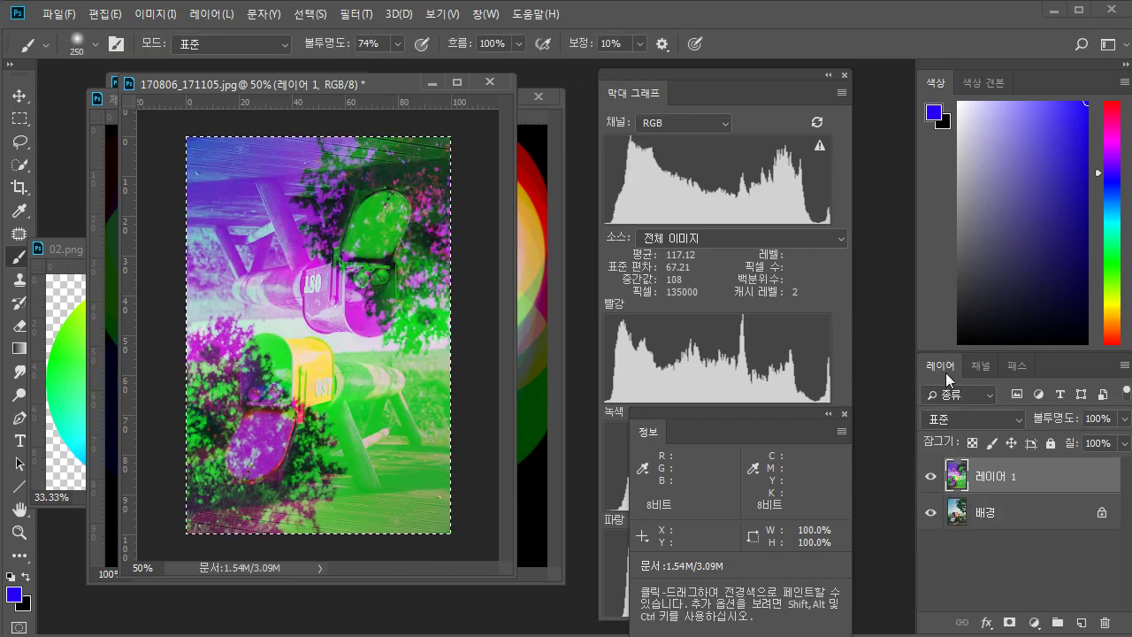
key("ctrl+d")
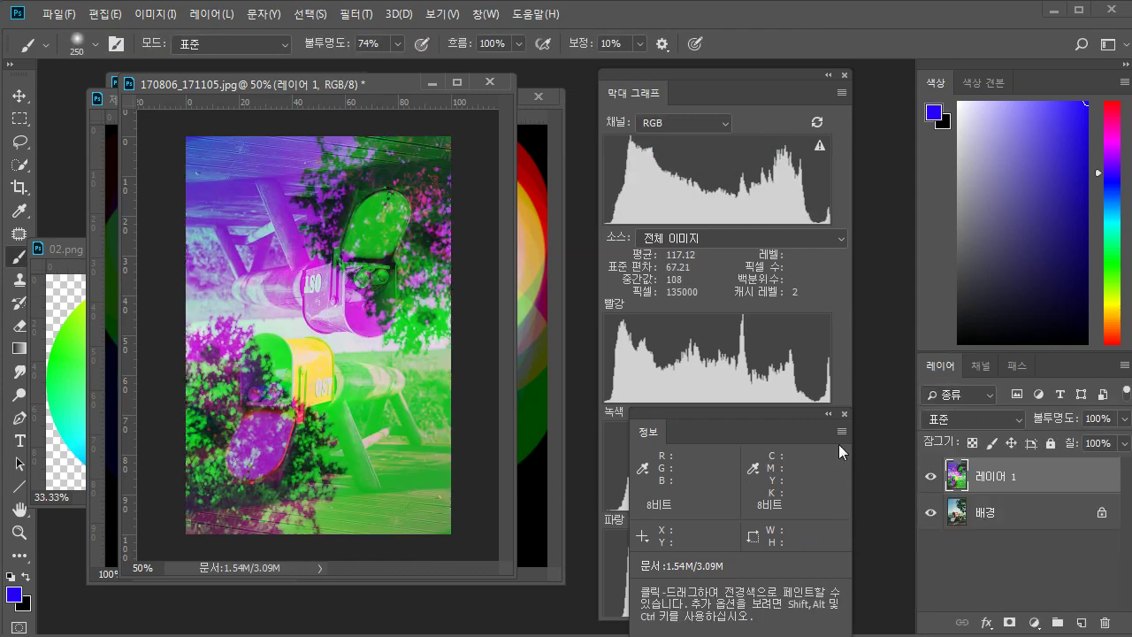
left_click(683, 125)
left_click(682, 213)
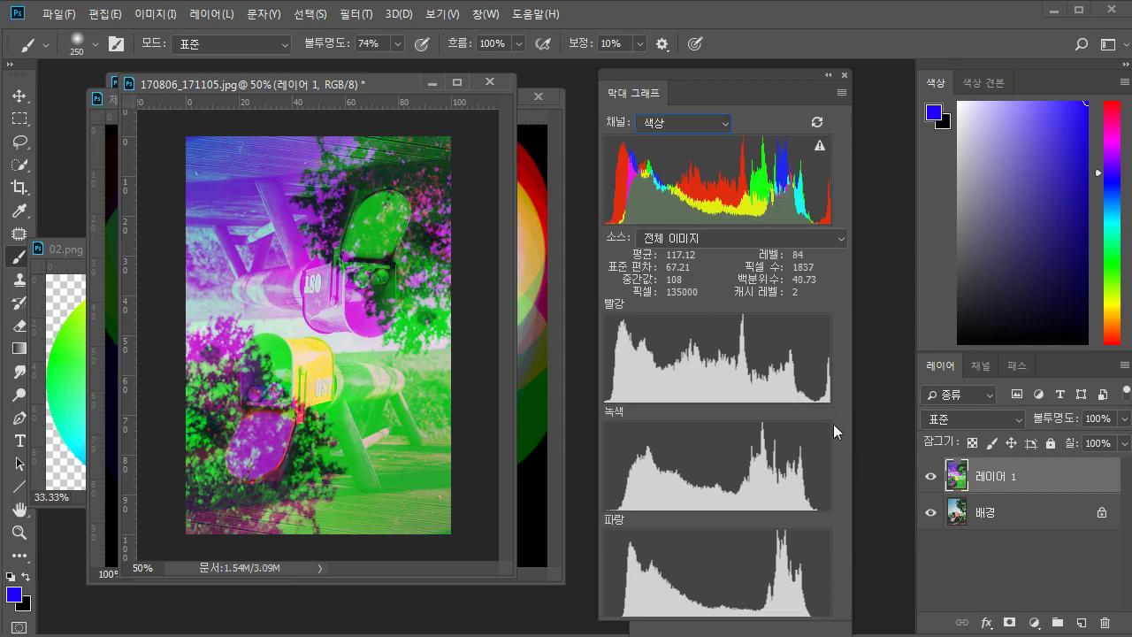
Toggle the rotated-channel layer's visibility repeatedly to compare its histogram with the original photo's.
left_click(931, 481)
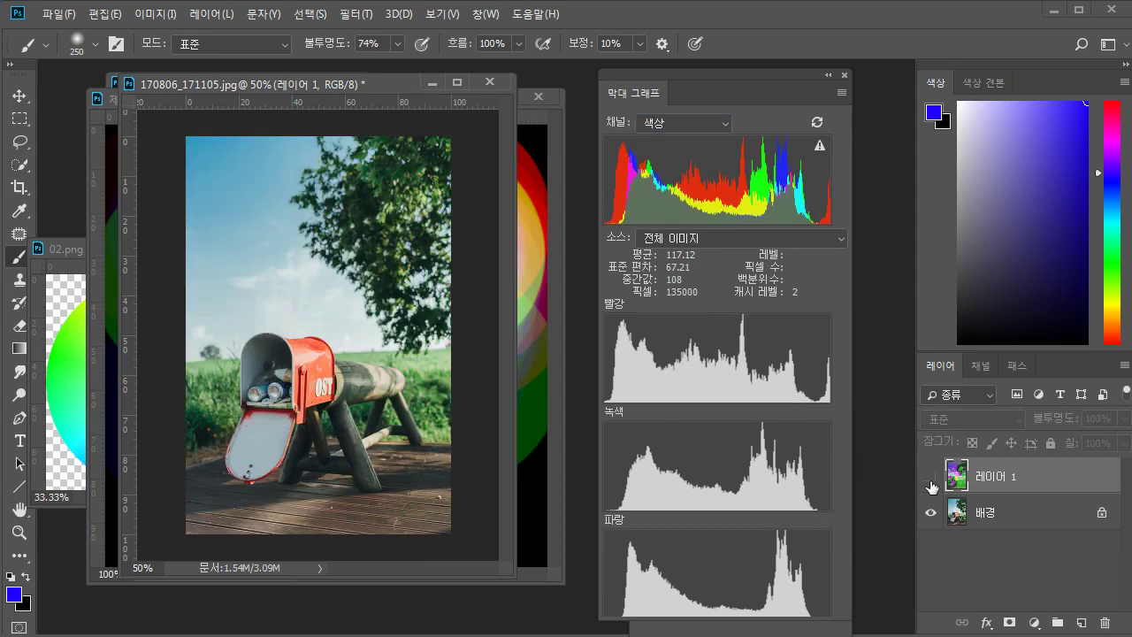
left_click(931, 482)
left_click(931, 481)
left_click(931, 483)
left_click(930, 483)
Examine the red and green channels individually as greyscale images, and return to the composite RGB layer view.
left_click(981, 364)
left_click(984, 442)
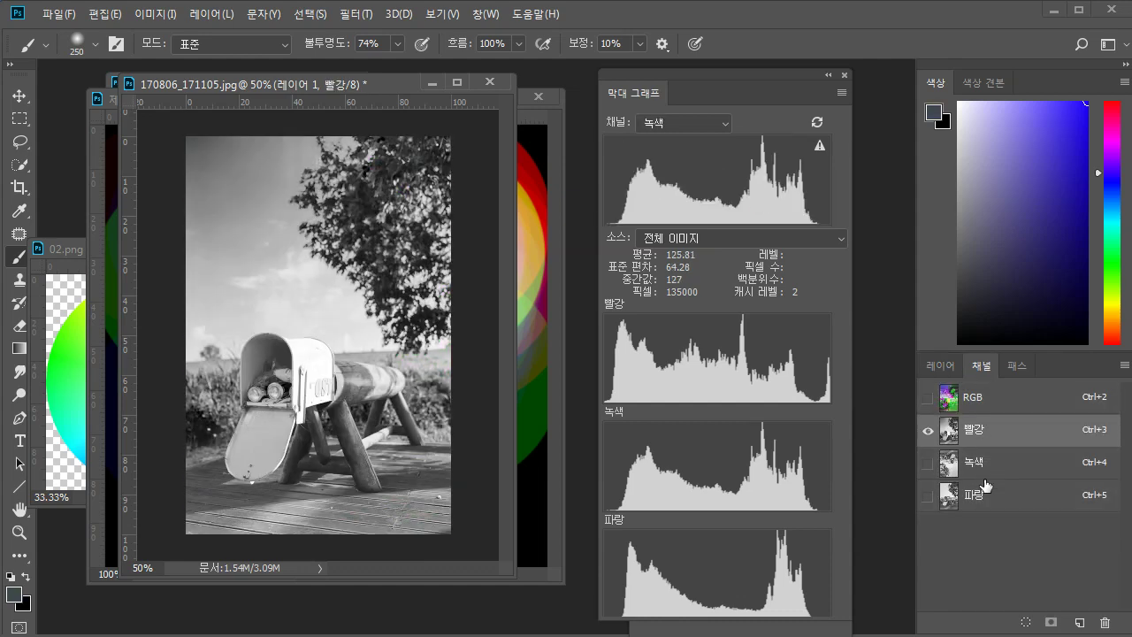
left_click(985, 467)
left_click(984, 433)
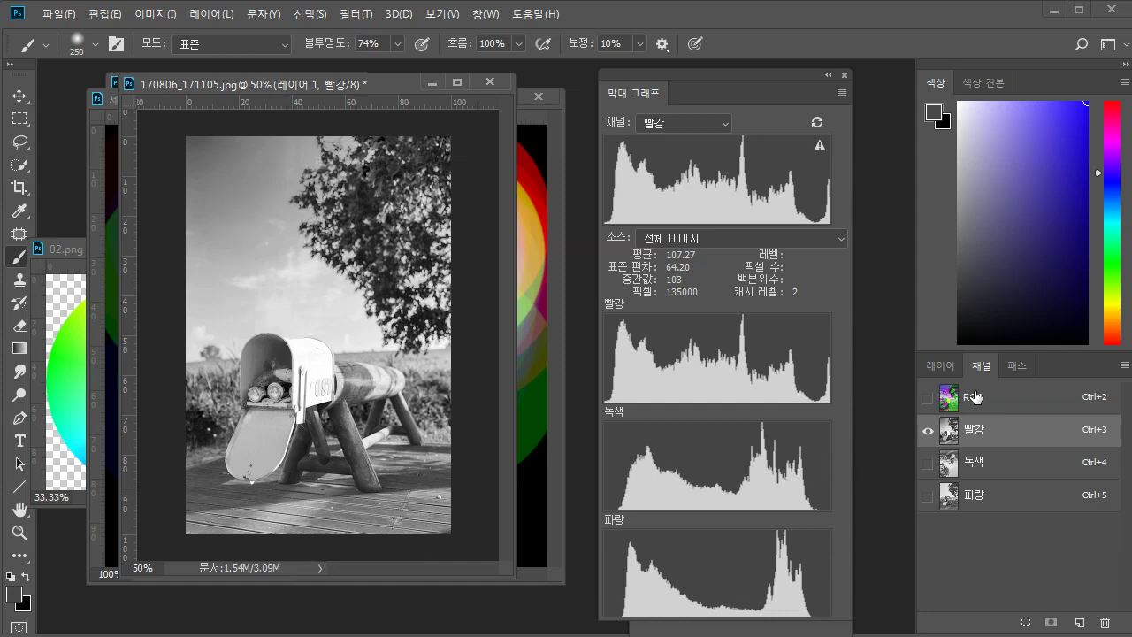
left_click(974, 397)
left_click(940, 365)
Compare the altered layer with the original again by toggling its visibility, with the histogram set to Colors.
left_click(930, 476)
left_click(930, 476)
left_click(683, 123)
left_click(669, 203)
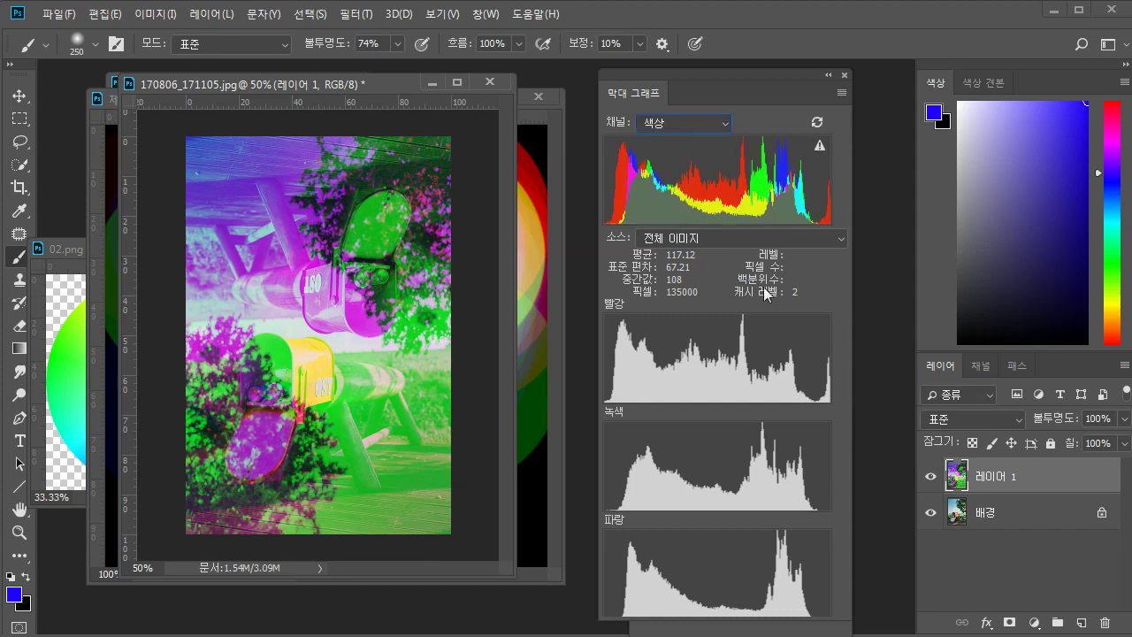
left_click(931, 477)
left_click(930, 477)
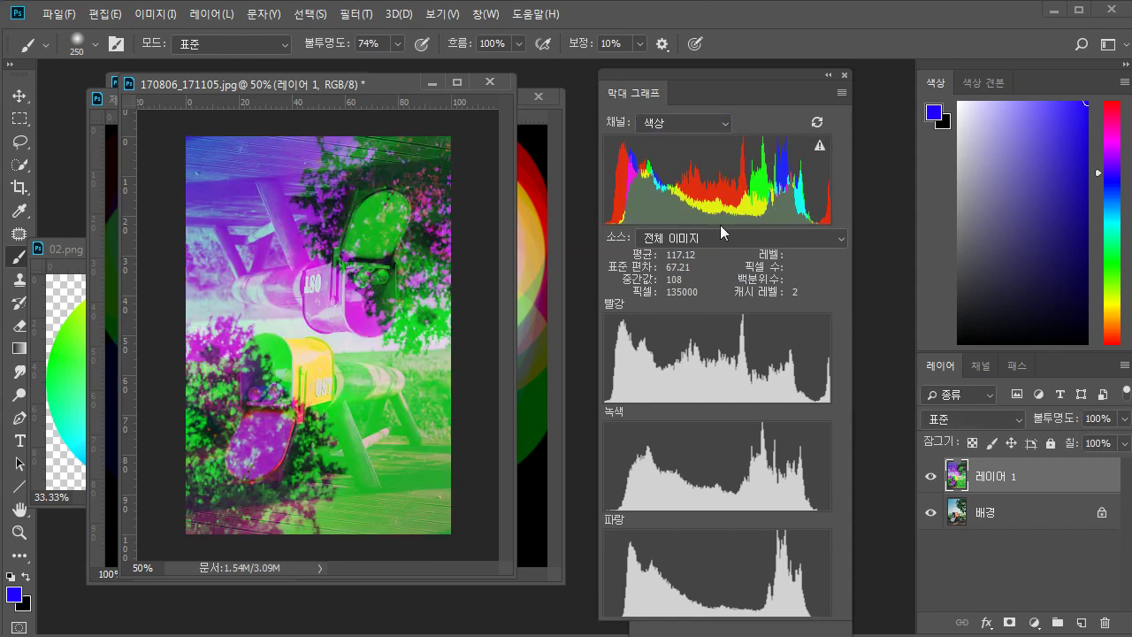
Compare both layers with the histogram set to Luminosity, and return the histogram to Colors.
left_click(662, 125)
left_click(668, 203)
left_click(930, 476)
left_click(930, 476)
left_click(672, 124)
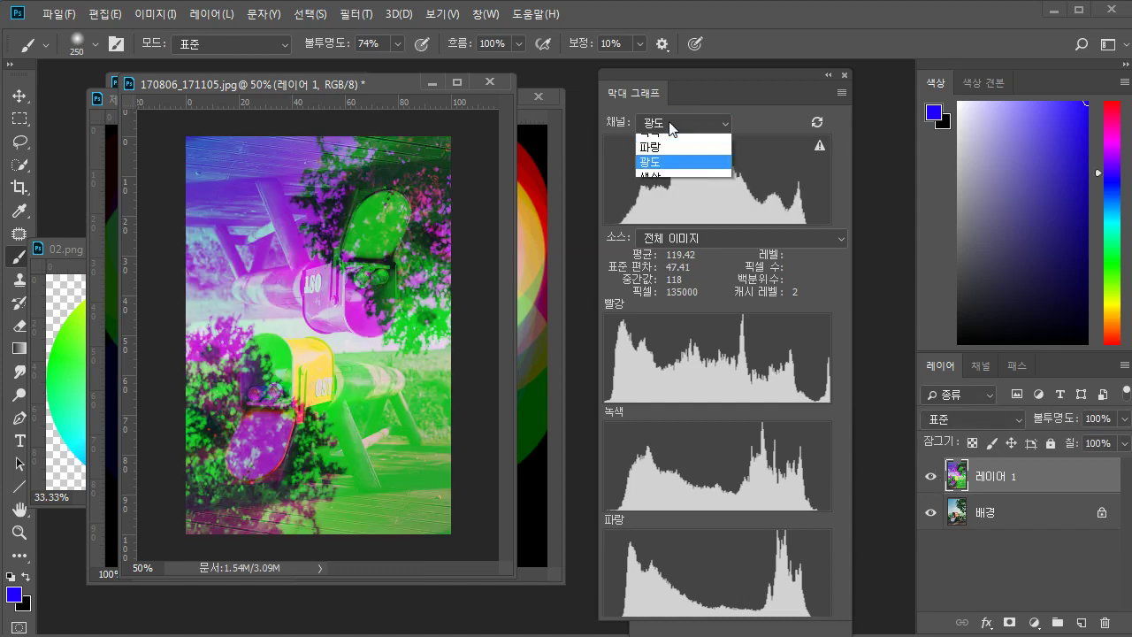
left_click(695, 220)
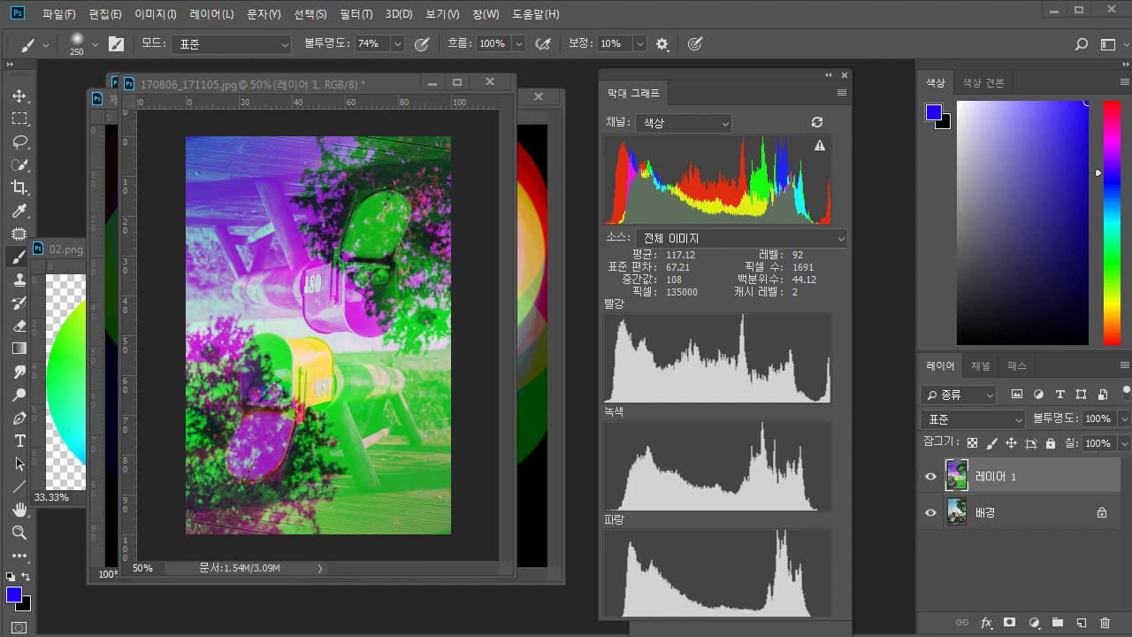
Close the mailbox photo 170806_171105.jpg without saving its changes.
left_click(489, 82)
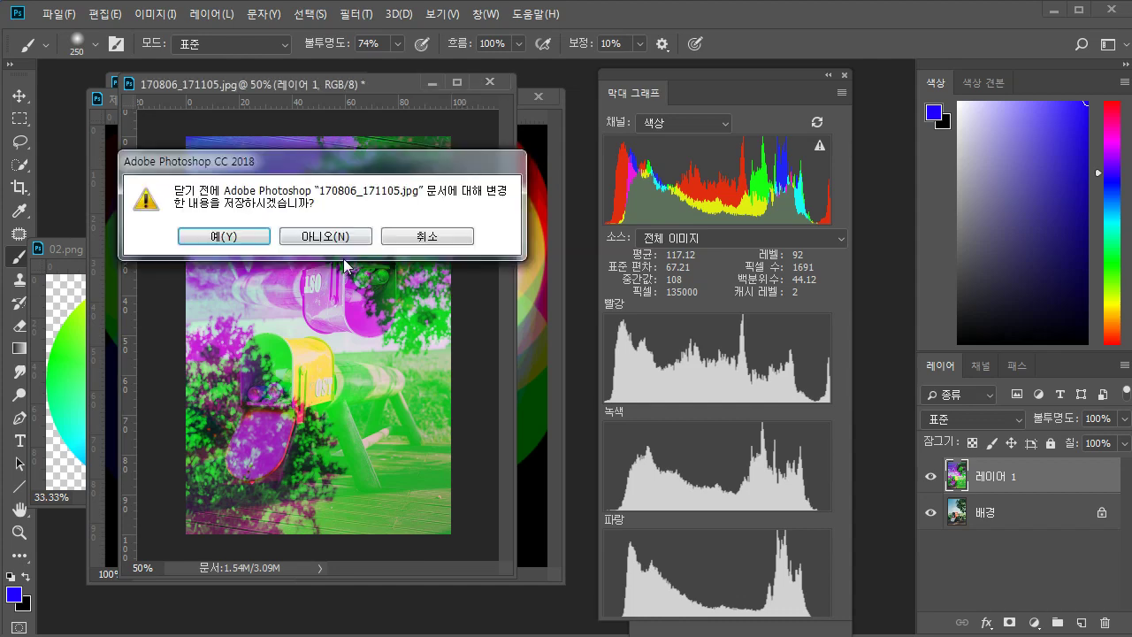
left_click(341, 238)
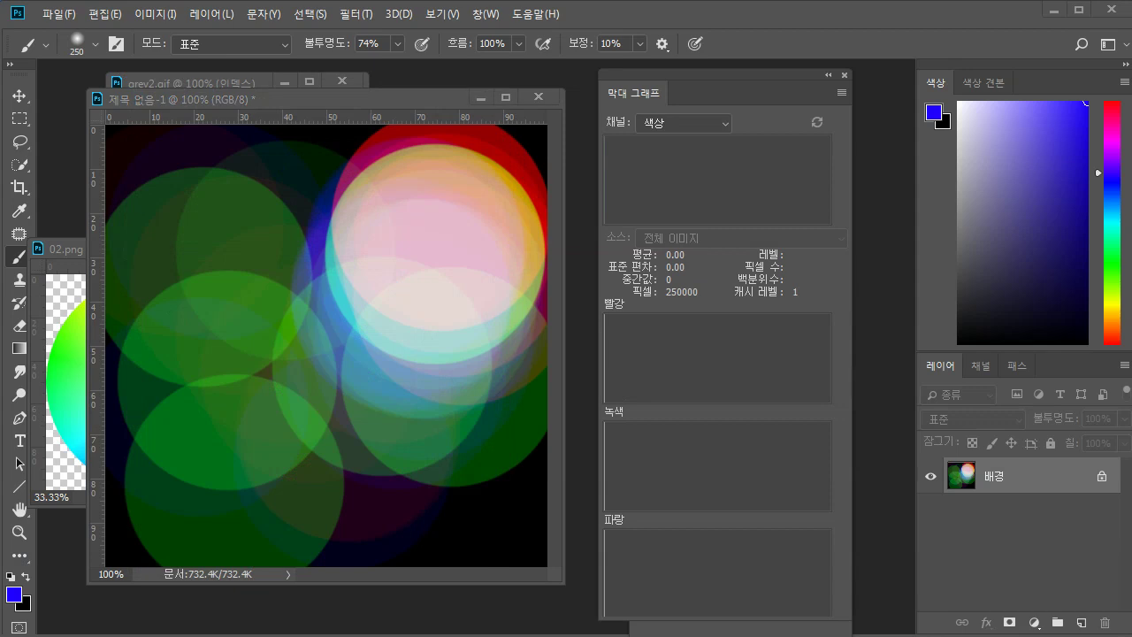
Place the portraits 180818_154736.jpg and 180818_160833.jpg side by side clear of the histogram, and compare their histograms.
left_click_drag(49, 119, 49, 118)
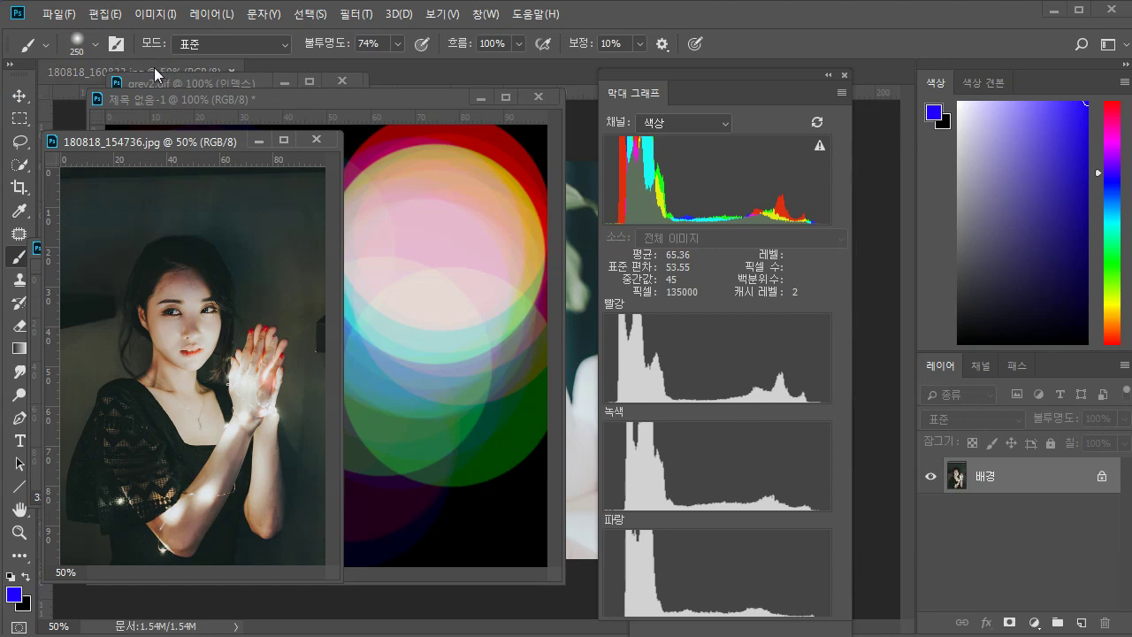
left_click_drag(154, 69, 463, 144)
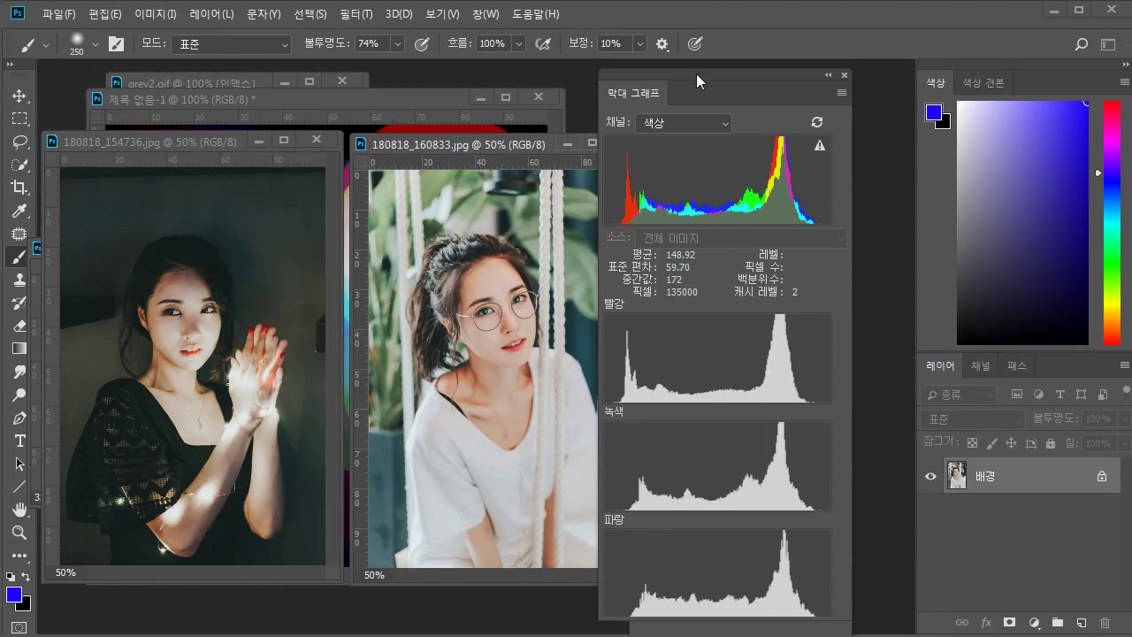
left_click_drag(696, 74, 779, 73)
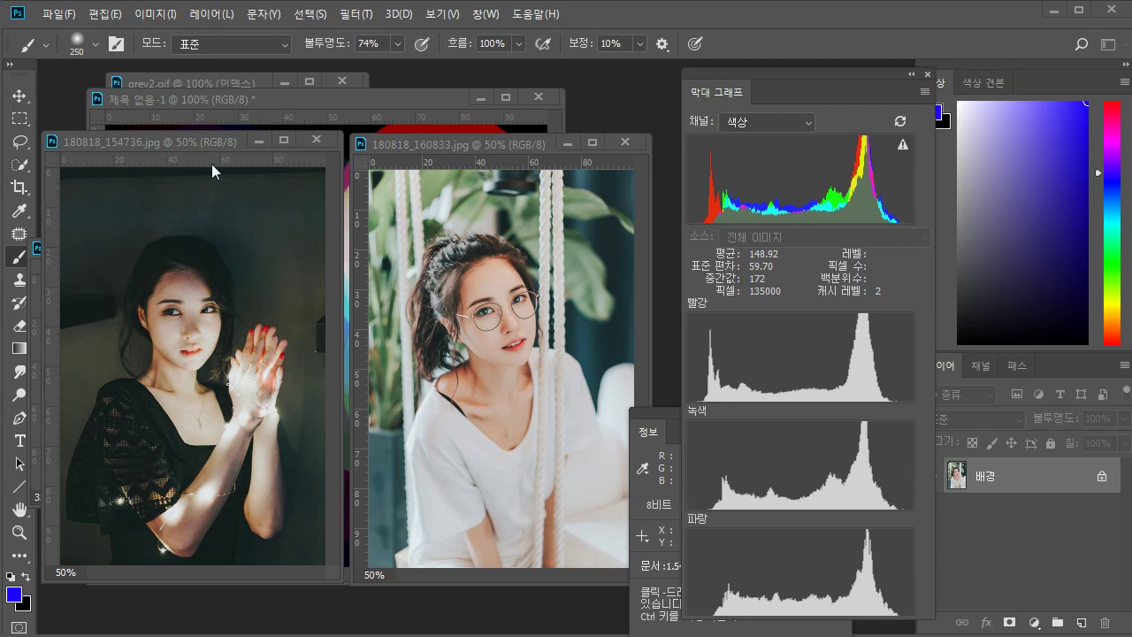
left_click_drag(169, 142, 174, 146)
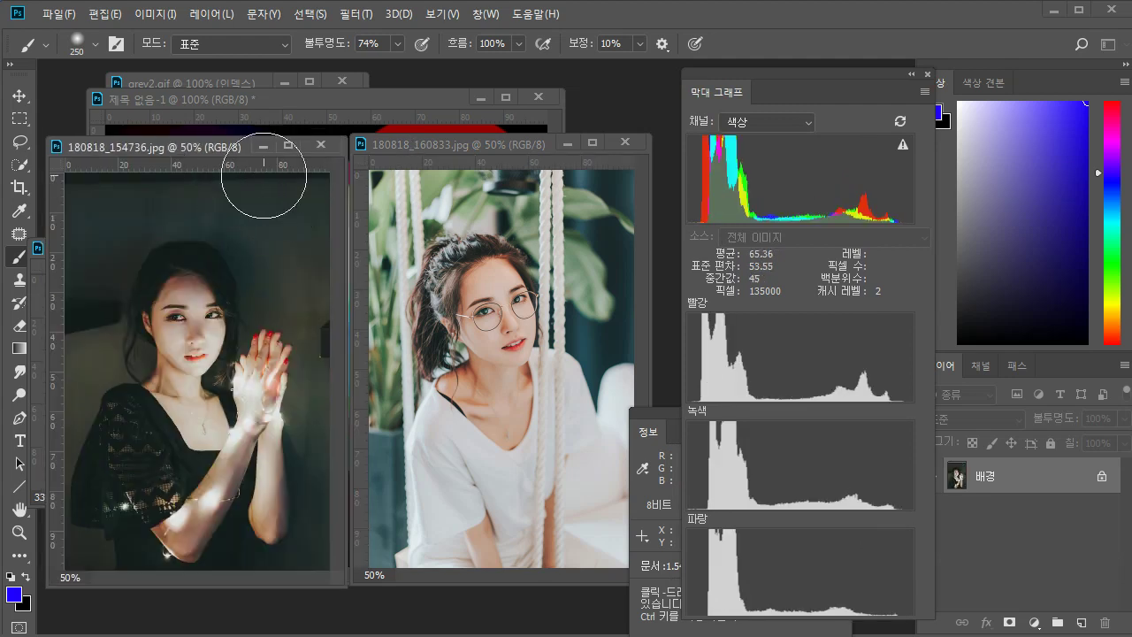
left_click(477, 147)
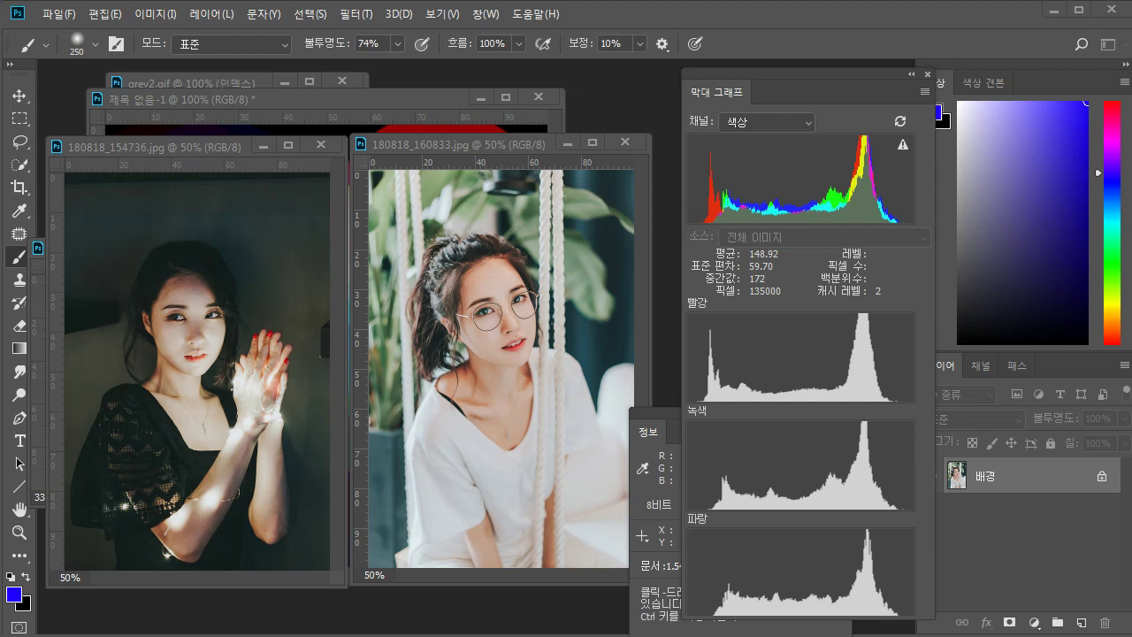
Examine the RGB values of fully saturated red (ff0000) in the foreground colour picker.
left_click(18, 591)
left_click_drag(812, 111, 579, 122)
left_click_drag(608, 243, 608, 173)
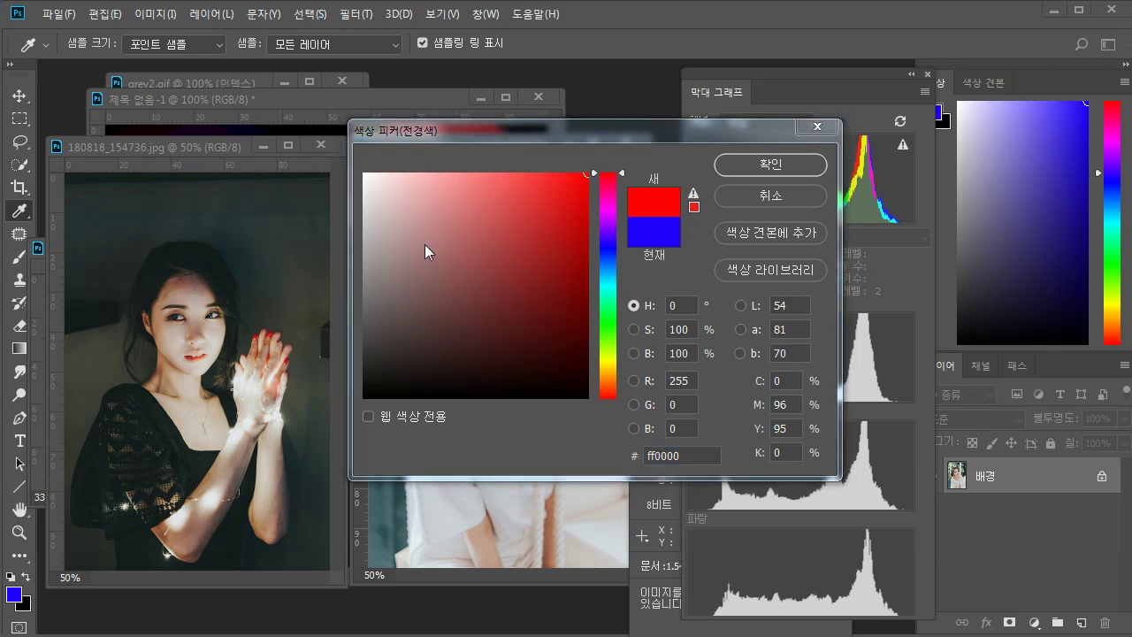
mouse_move(419, 190)
left_mouse_down()
mouse_move(358, 168)
mouse_move(595, 165)
left_mouse_up()
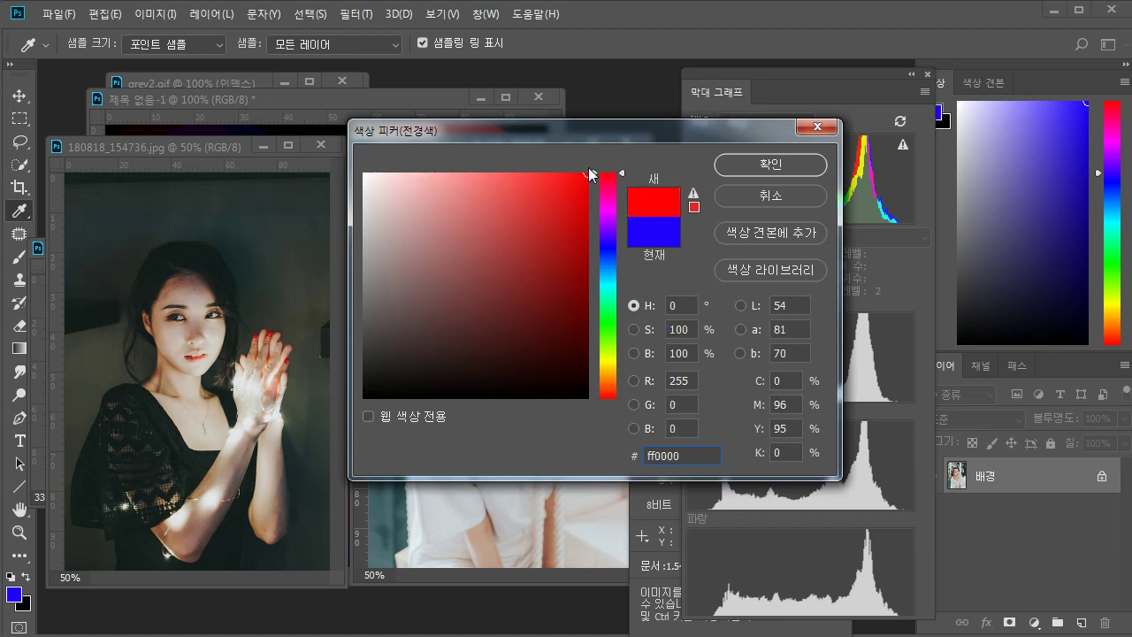
double_click(690, 381)
key("Tab")
key("Tab")
Examine how the RGB values change at hue 182° across light cyan, grey, white, black and fully saturated cyan.
left_click_drag(610, 187, 606, 284)
left_click(684, 380)
left_click(474, 175)
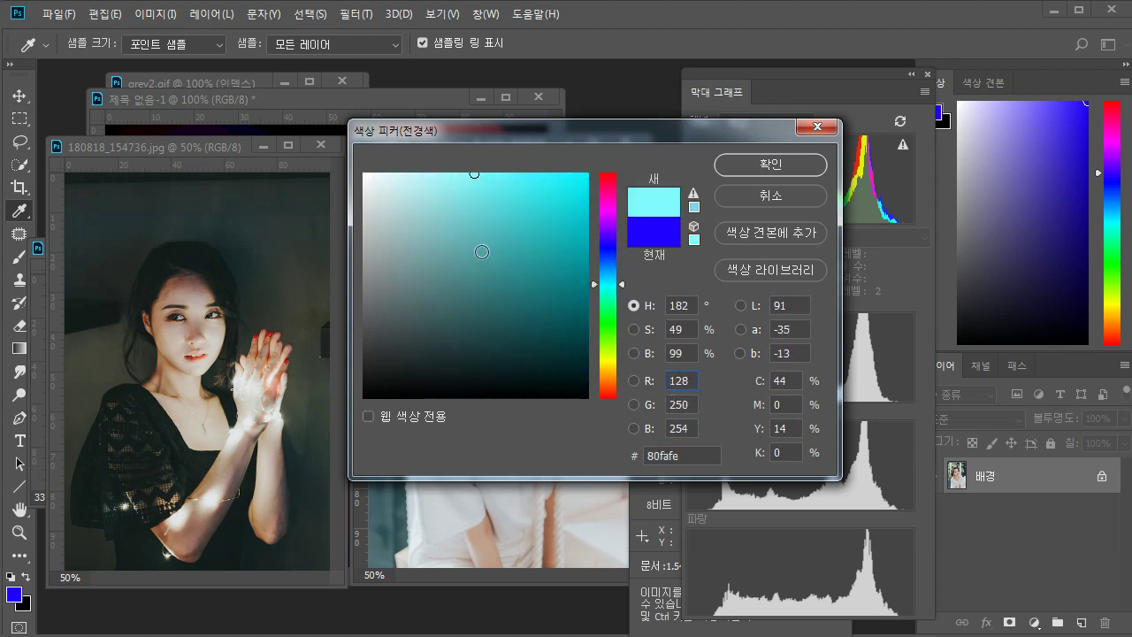
left_click_drag(514, 192, 634, 147)
mouse_move(587, 176)
left_mouse_down()
mouse_move(542, 154)
mouse_move(359, 170)
mouse_move(364, 233)
left_mouse_up()
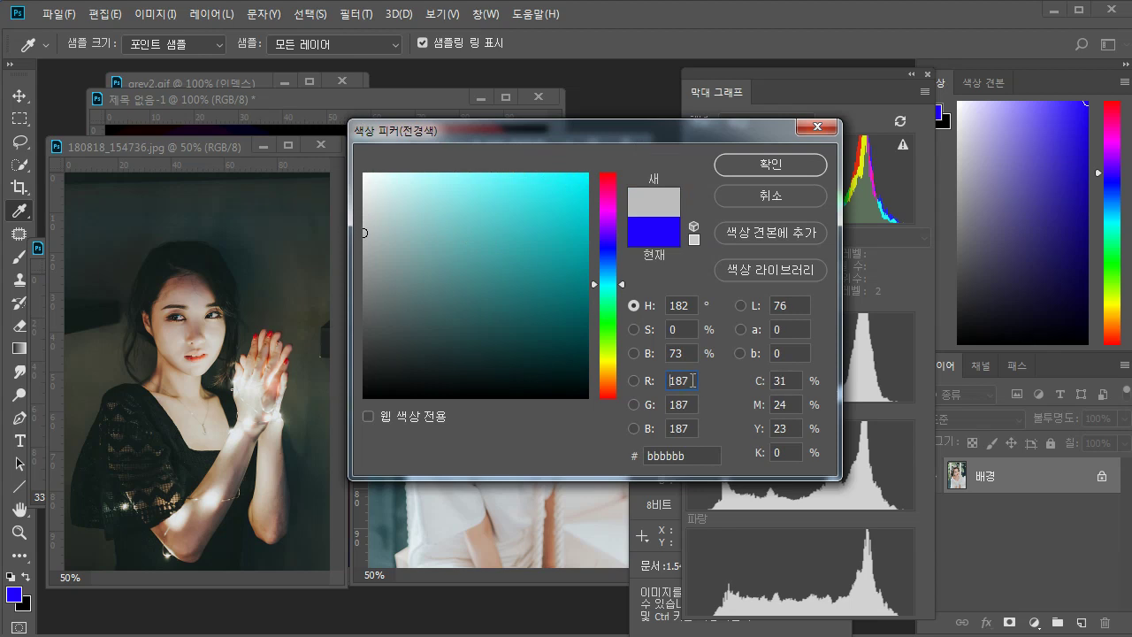
mouse_move(363, 235)
left_mouse_down()
mouse_move(363, 305)
mouse_move(329, 398)
mouse_move(304, 304)
mouse_move(303, 168)
left_mouse_up()
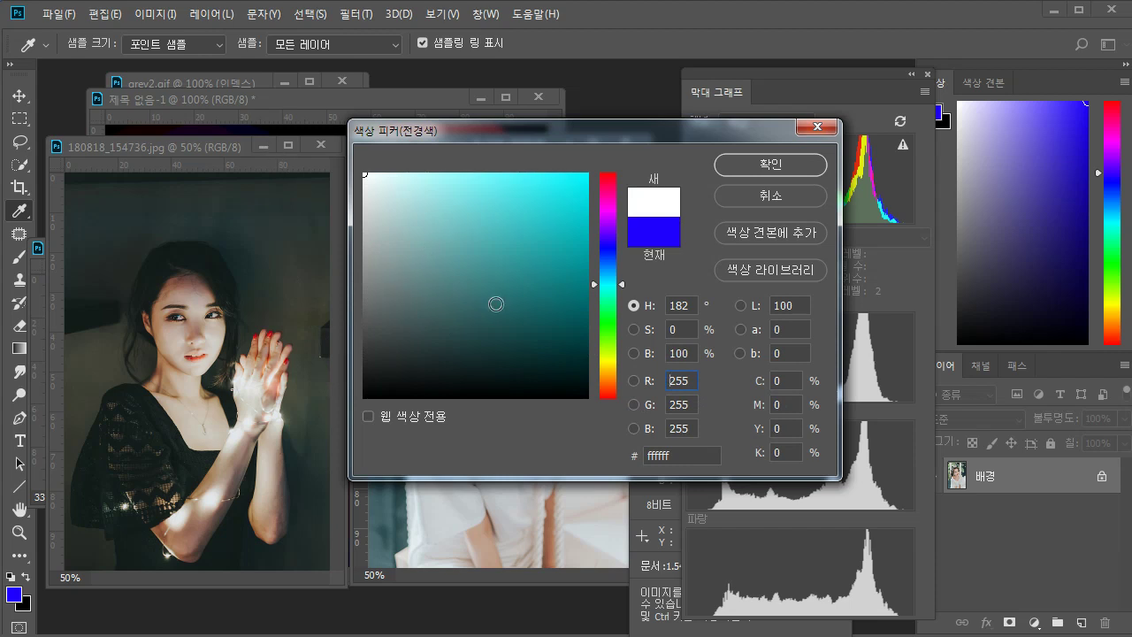
left_click(586, 398)
mouse_move(585, 398)
left_mouse_down()
mouse_move(434, 271)
mouse_move(358, 168)
left_mouse_up()
left_click_drag(460, 232, 588, 173)
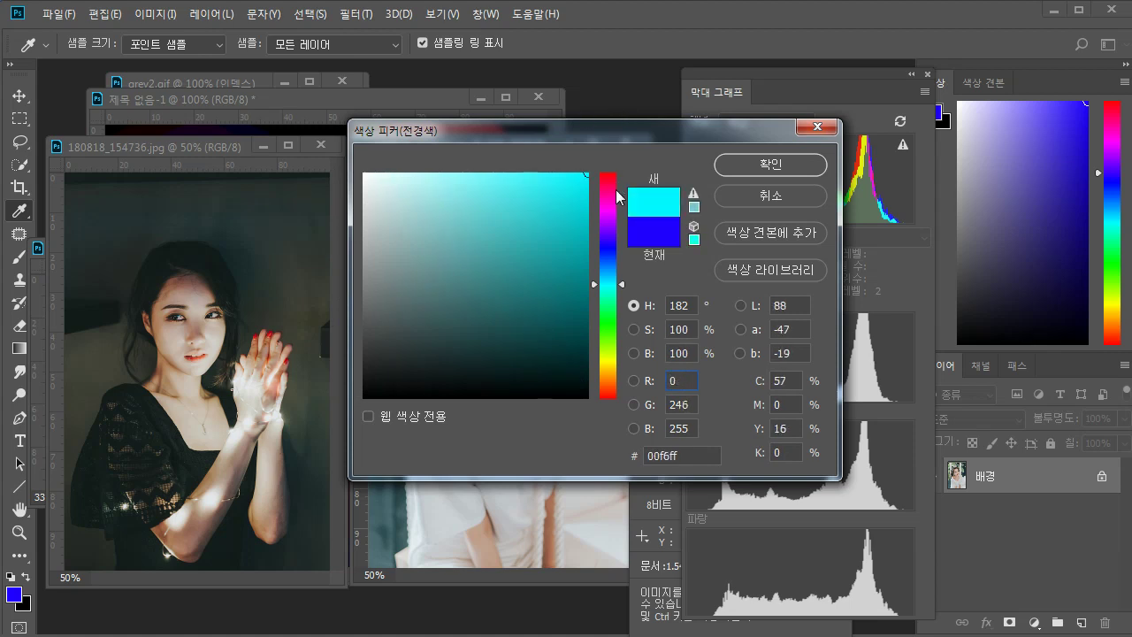
Compare the RGB values of saturated purple, yellow, blue and yellow-green hues, and leave the picker without changing the foreground colour.
left_click_drag(609, 182, 617, 220)
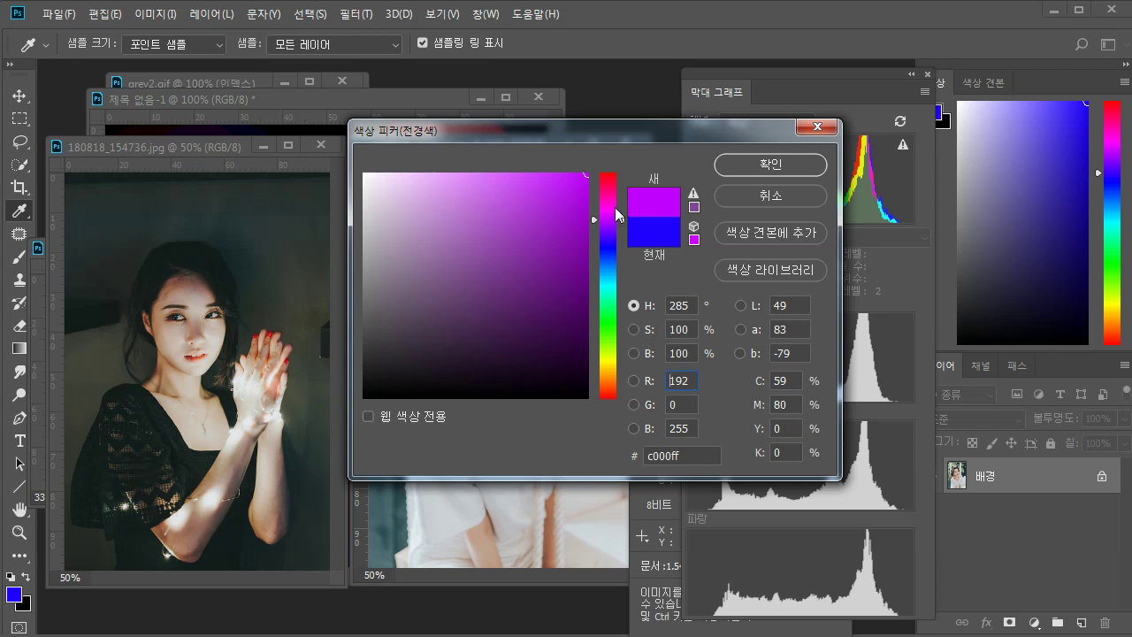
left_click(609, 362)
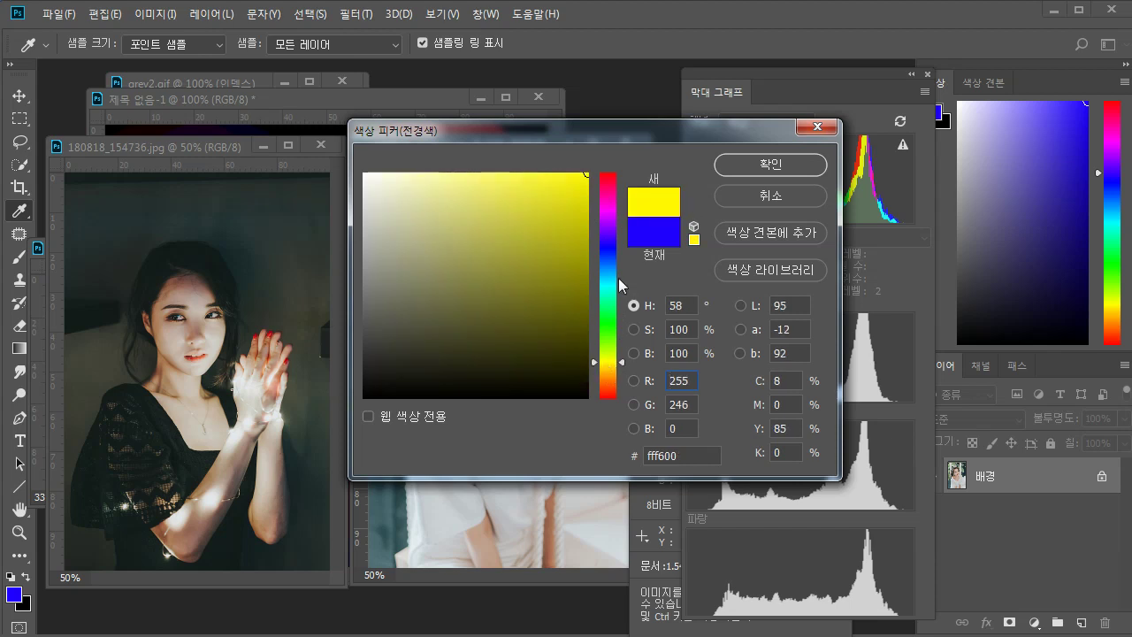
left_click(610, 246)
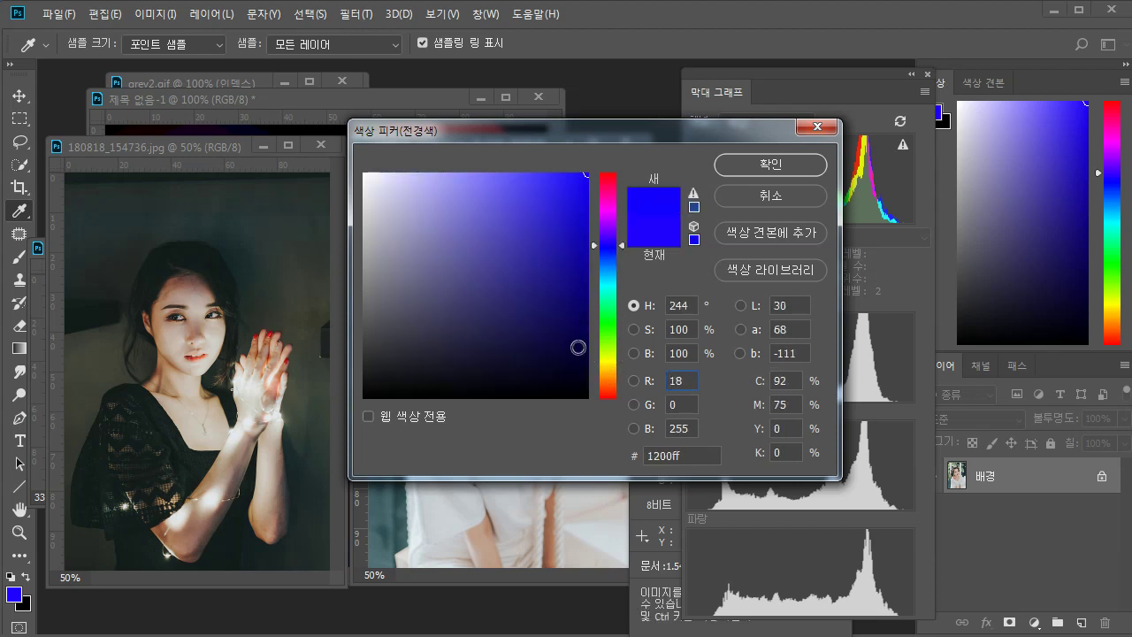
left_click(609, 352)
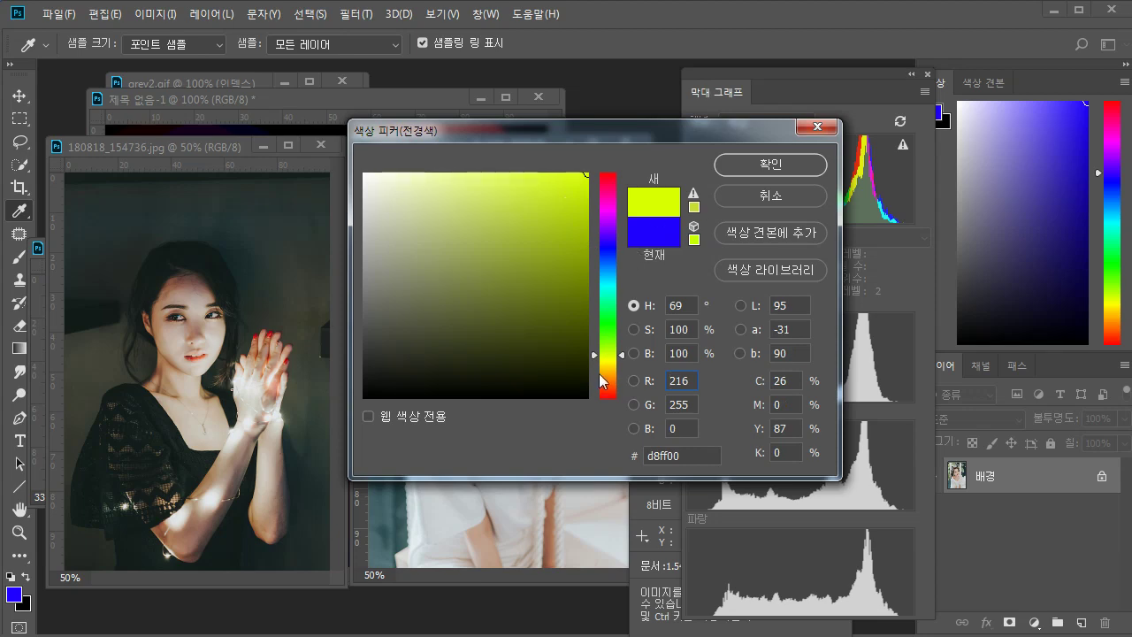
left_click(770, 195)
key("b")
Create a new blank white greyscale document.
left_click(58, 14)
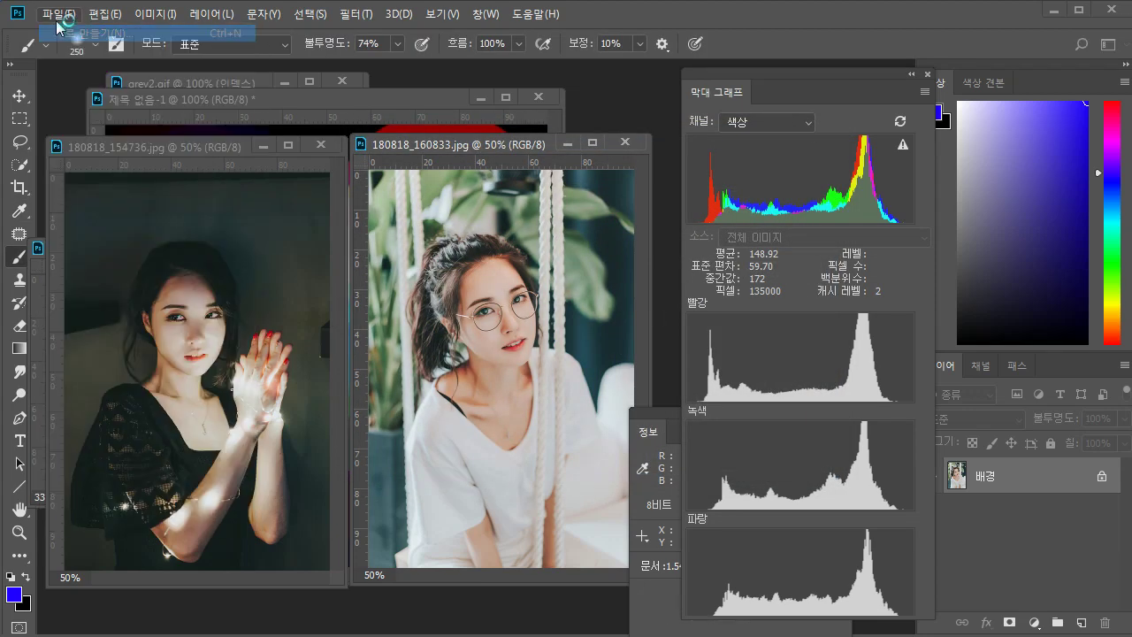
left_click(60, 29)
key("Return")
left_click_drag(468, 243, 453, 305)
left_click(438, 442, "shift")
key("ctrl+alt+z")
key("ctrl+alt+z")
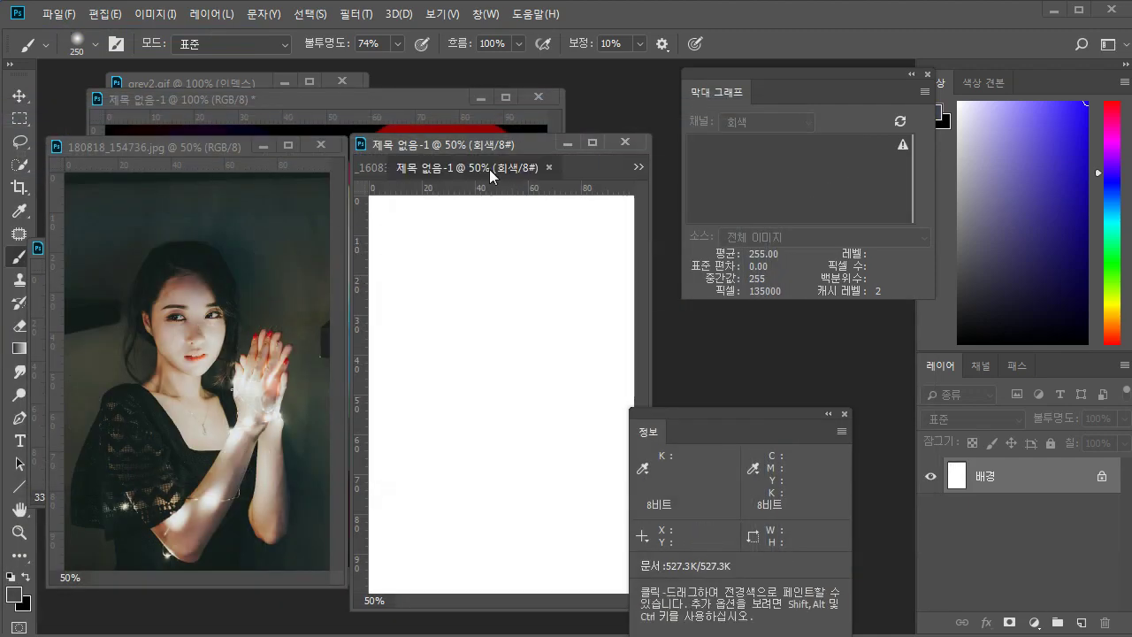
Detach the blank document into its own floating window and convert it to RGB colour mode.
left_click_drag(507, 167, 221, 183)
left_click(156, 14)
mouse_move(221, 34)
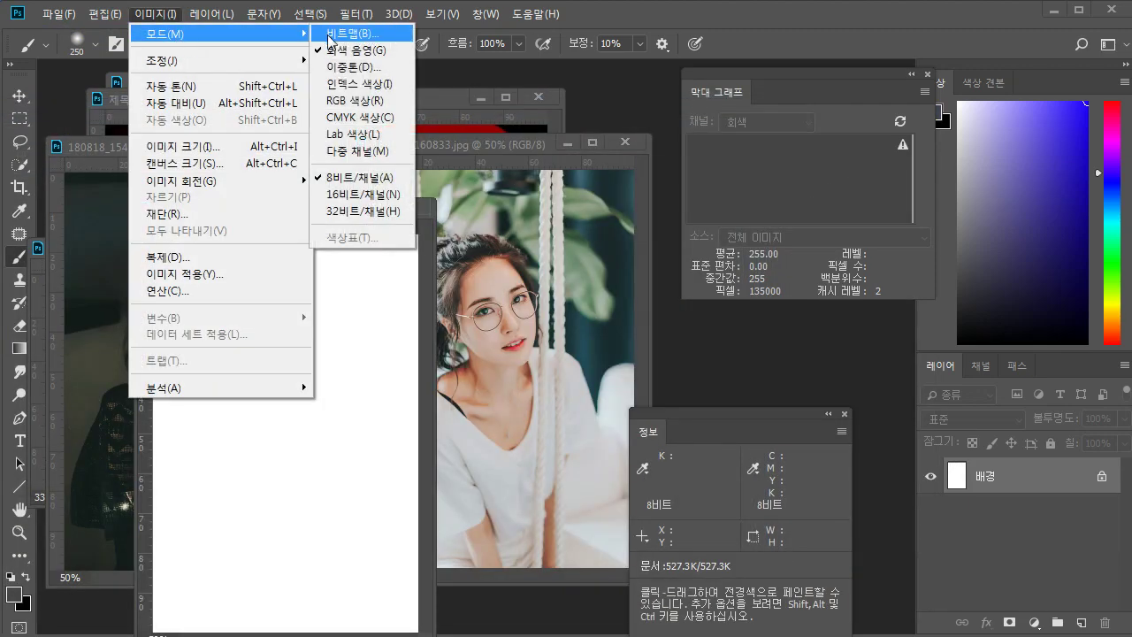
left_click(339, 101)
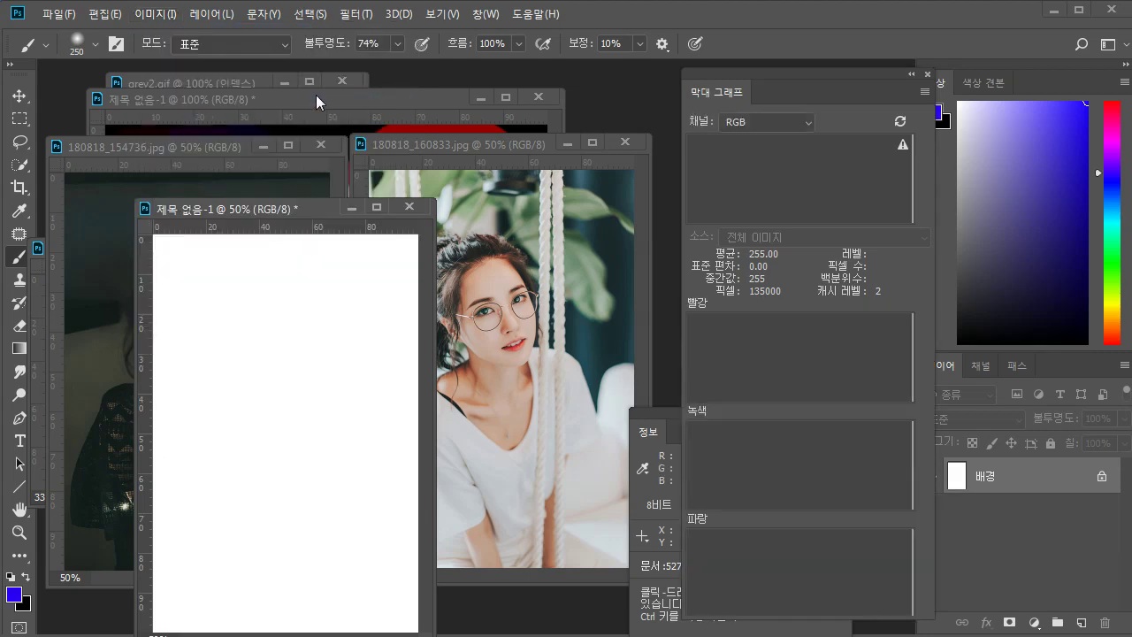
Paint a broad vertical blue stroke on the blank canvas and a yellow stroke beside it.
mouse_move(202, 404)
left_mouse_down()
mouse_move(207, 316)
mouse_move(212, 375)
mouse_move(227, 348)
mouse_move(207, 602)
left_mouse_up()
left_click(14, 593)
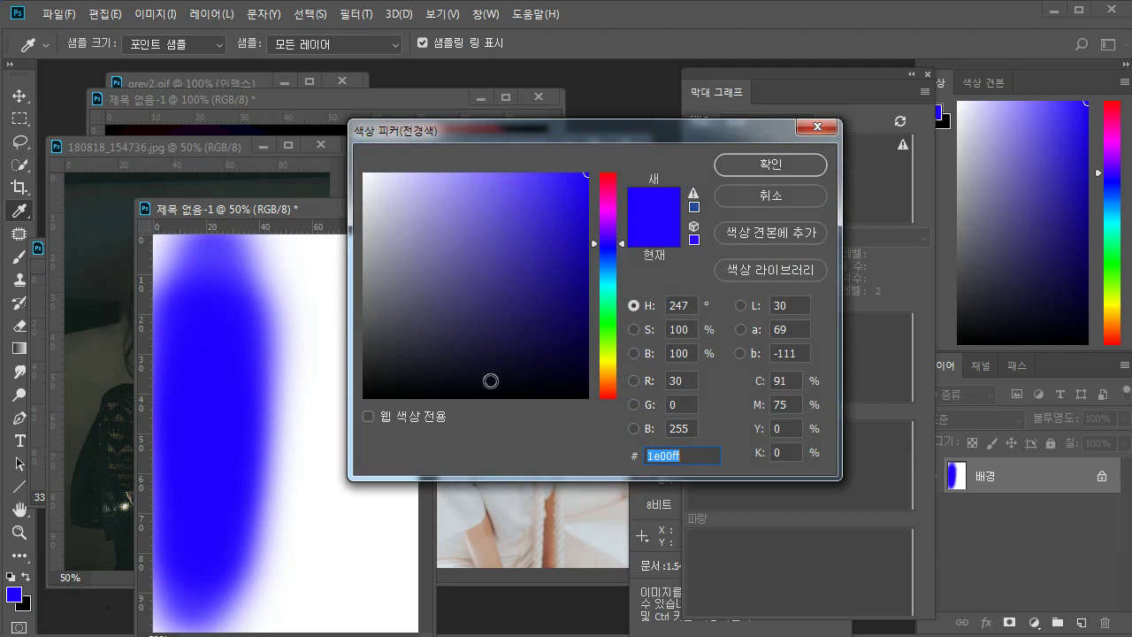
left_click(609, 361)
left_click(756, 171)
mouse_move(312, 405)
left_mouse_down()
mouse_move(344, 416)
mouse_move(324, 607)
mouse_move(354, 498)
left_mouse_up()
Desaturate both strokes with Hue/Saturation by setting the saturation to -100.
key("i")
key("ctrl+u")
left_click_drag(680, 432, 592, 432)
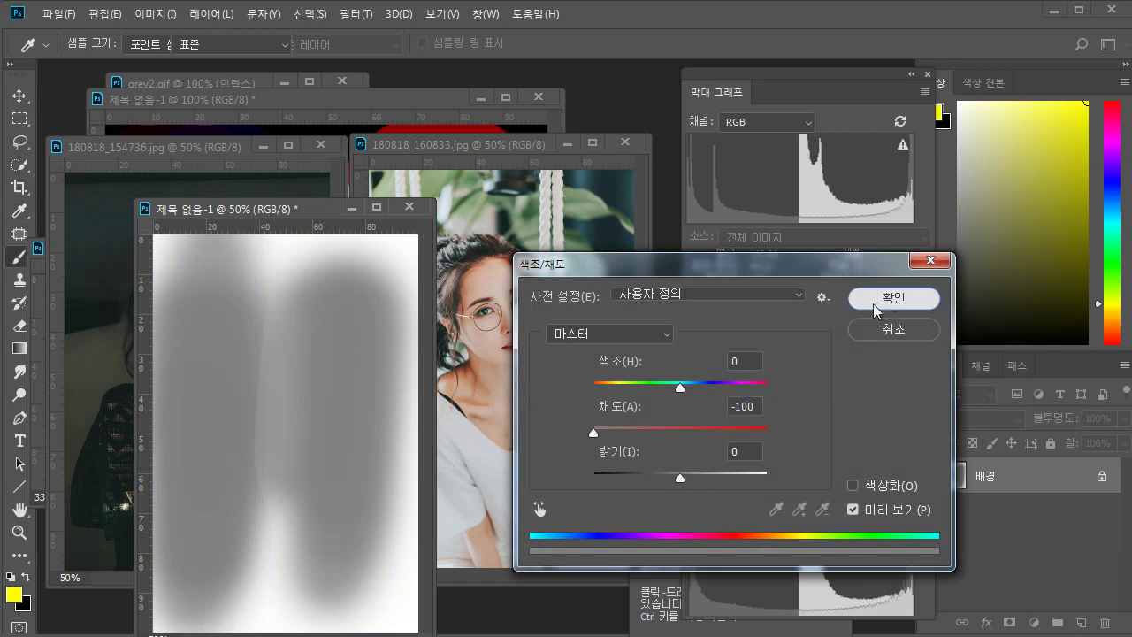
left_click(893, 298)
key("b")
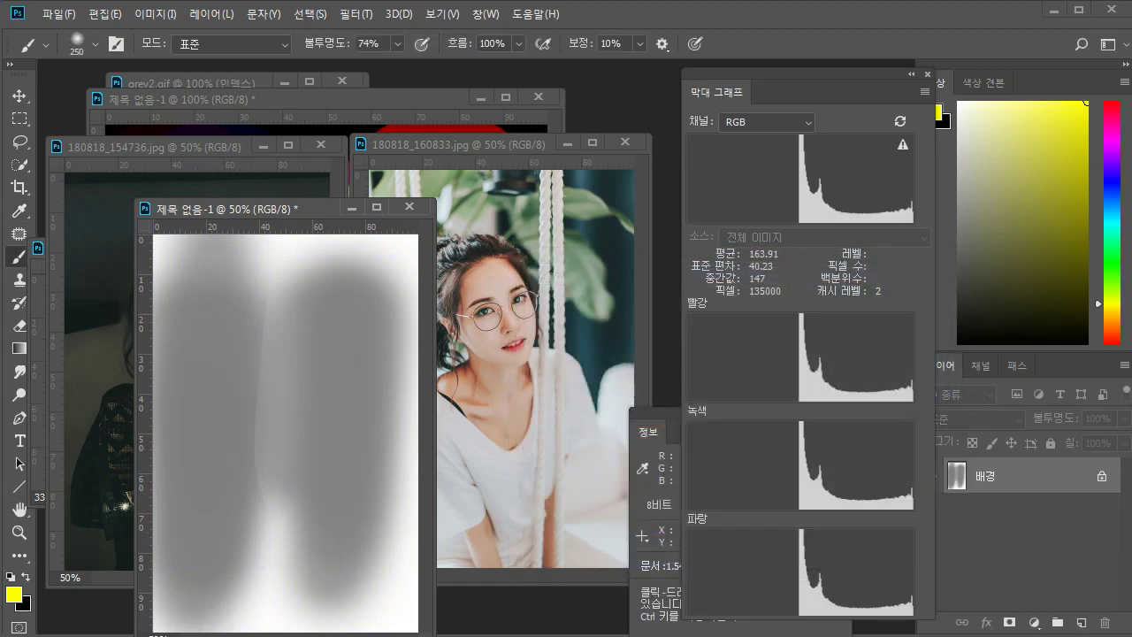
Close the desaturated test document without saving it.
left_click(411, 205)
left_click(344, 238)
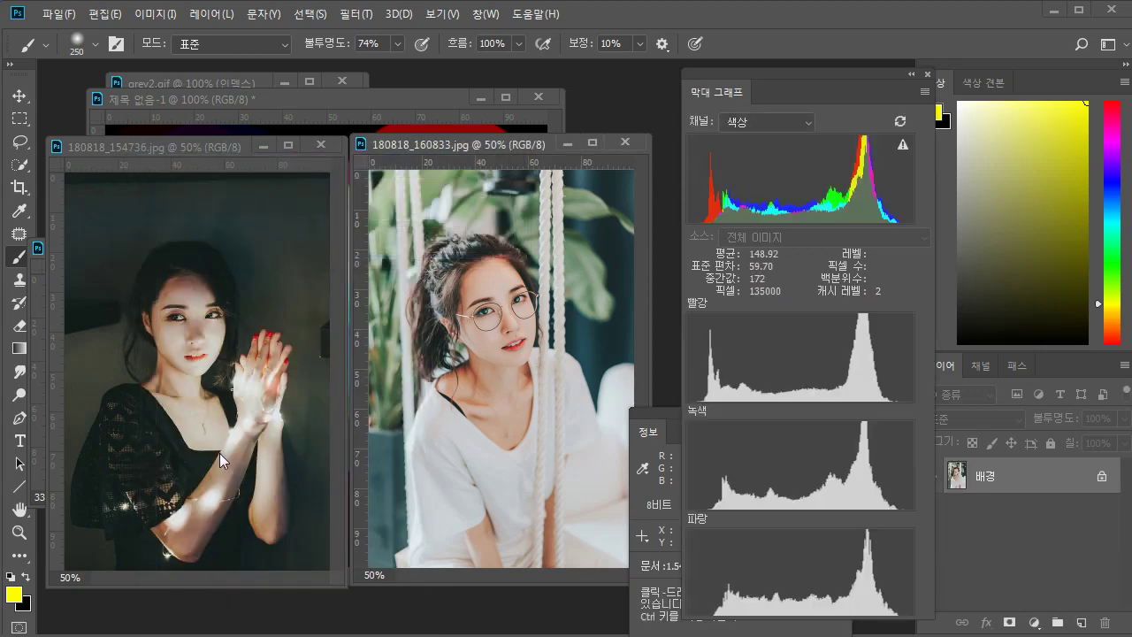
Examine the range of hues down to yellow in the foreground colour picker.
left_click(12, 594)
left_click_drag(610, 188, 599, 251)
left_click_drag(597, 323, 609, 364)
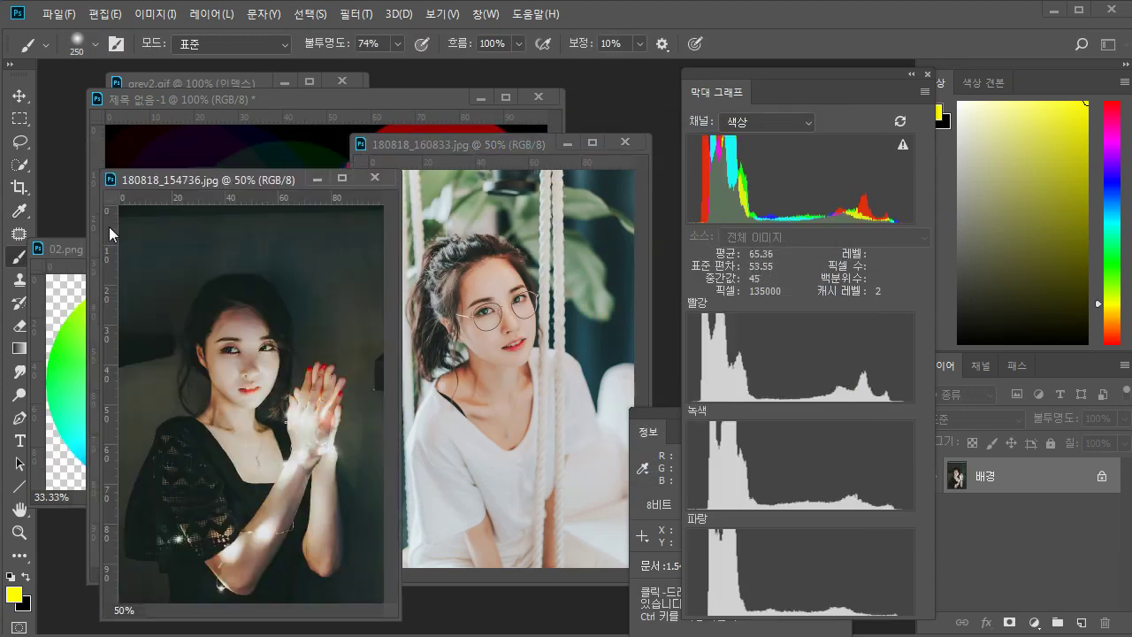
Bring the colour wheel image 02.png to the front and enlarge its window.
left_click_drag(71, 245, 358, 71)
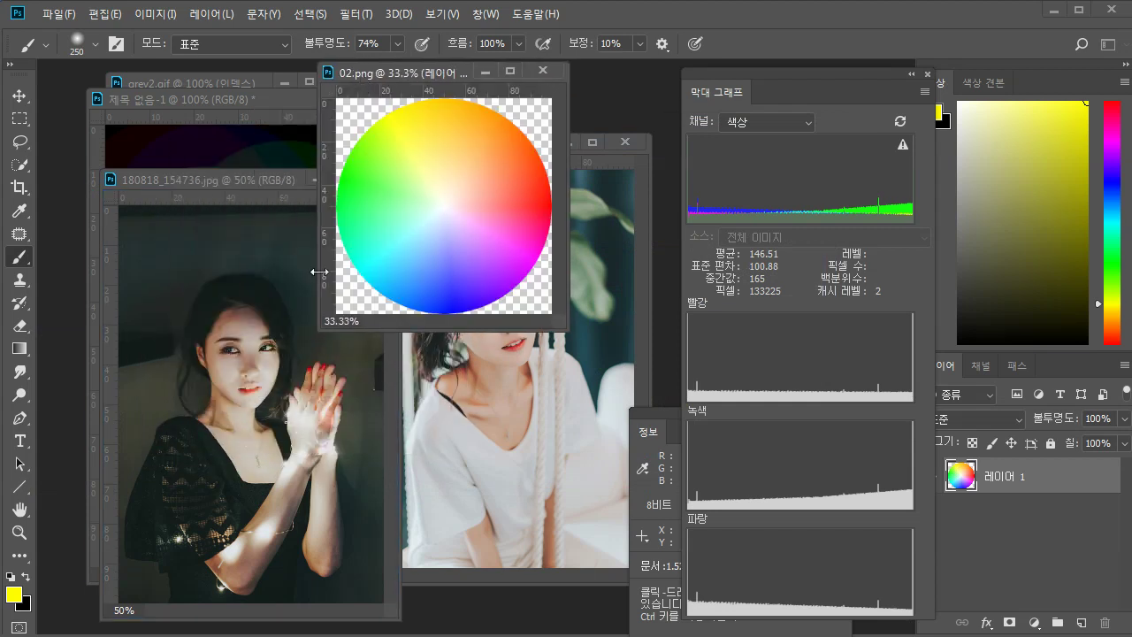
left_click_drag(319, 331, 208, 451)
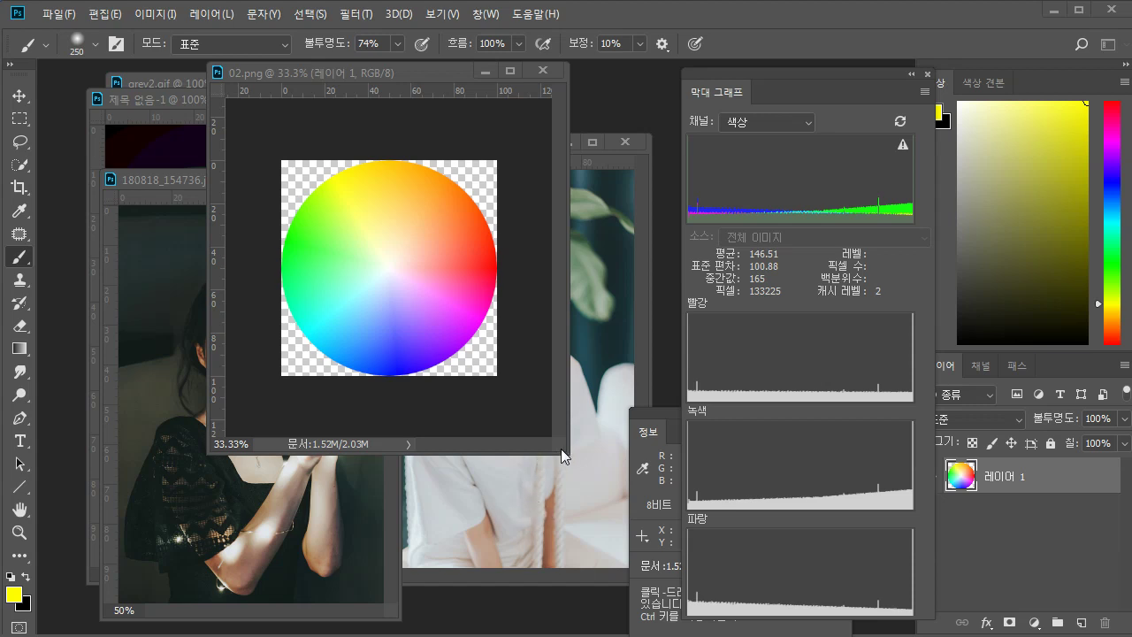
Close both portrait photos, and reposition and further enlarge the window of the colour wheel image 02.png.
left_click(580, 467)
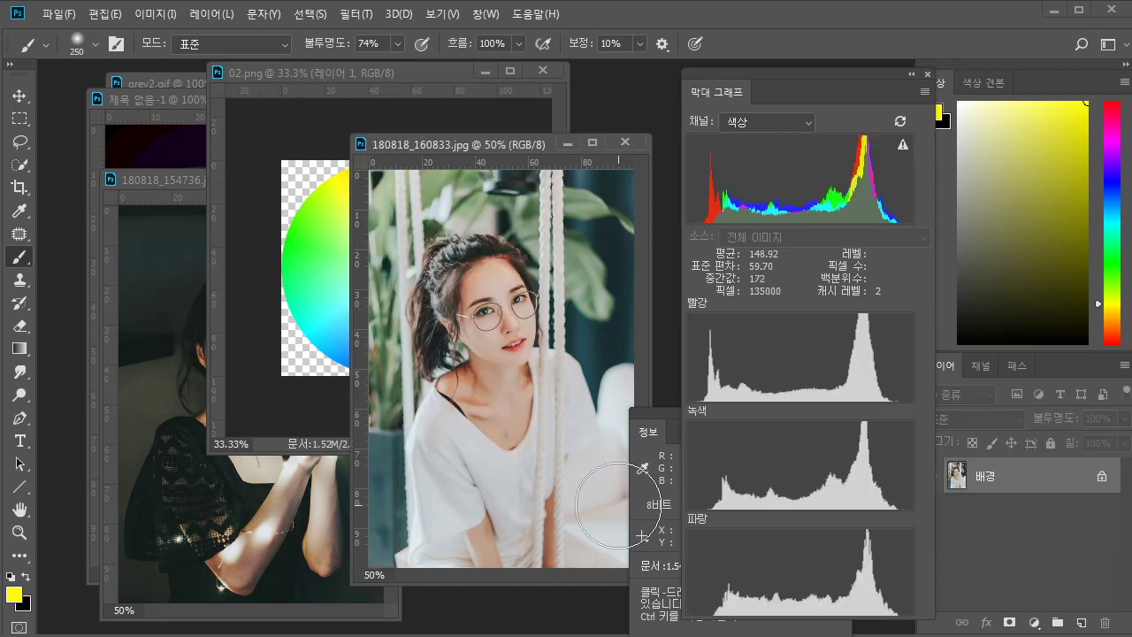
left_click(626, 141)
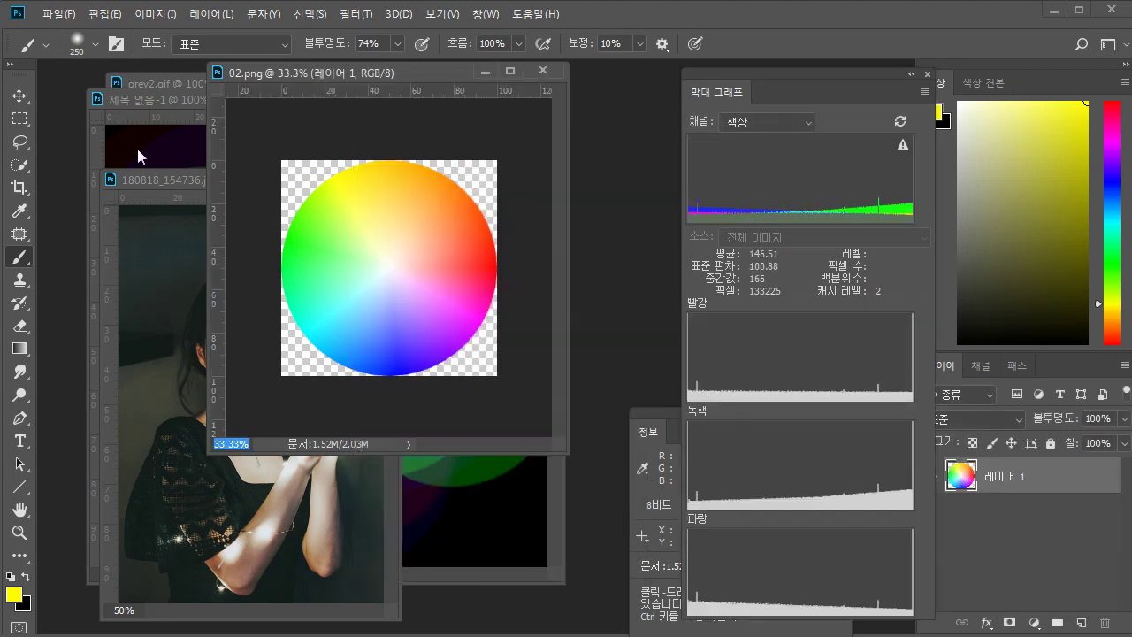
left_click(174, 179)
left_click(374, 176)
left_click_drag(352, 72, 226, 92)
left_click_drag(439, 475, 517, 549)
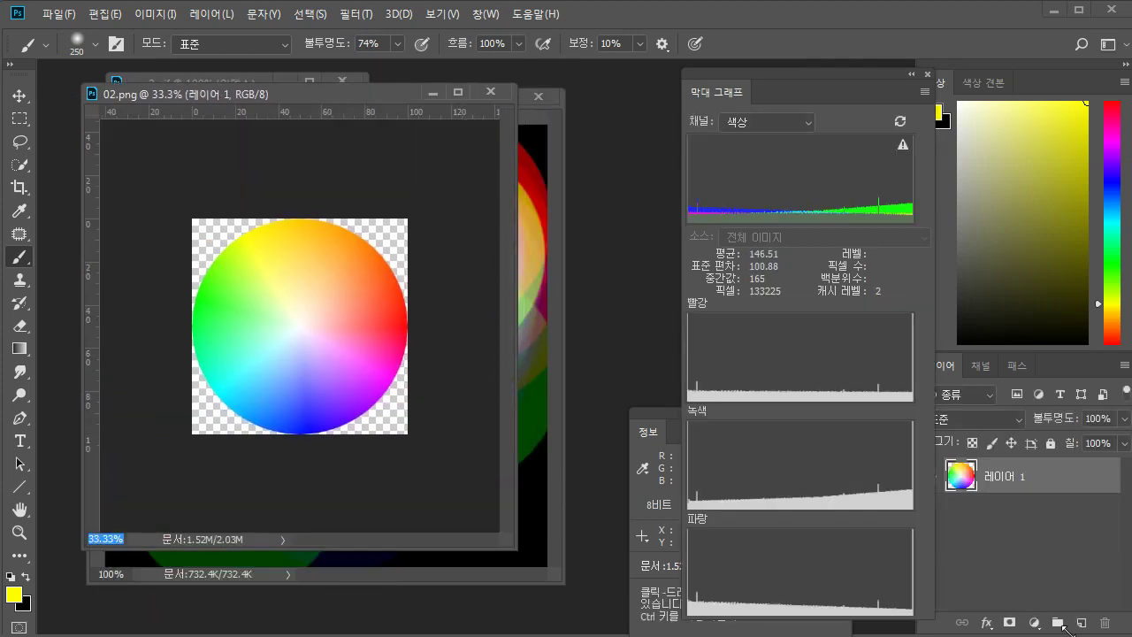
Add two new layers above the colour wheel and draw a black 4 px horizontal line across its centre.
left_click(1081, 622)
left_click(1081, 622)
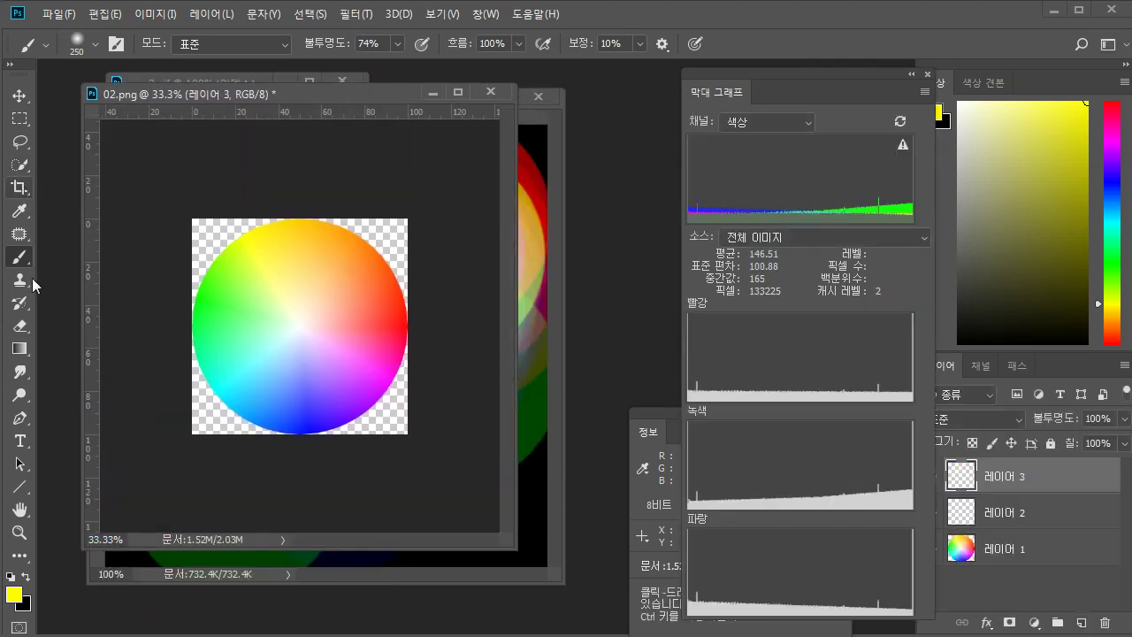
left_click(20, 486)
left_click(26, 576)
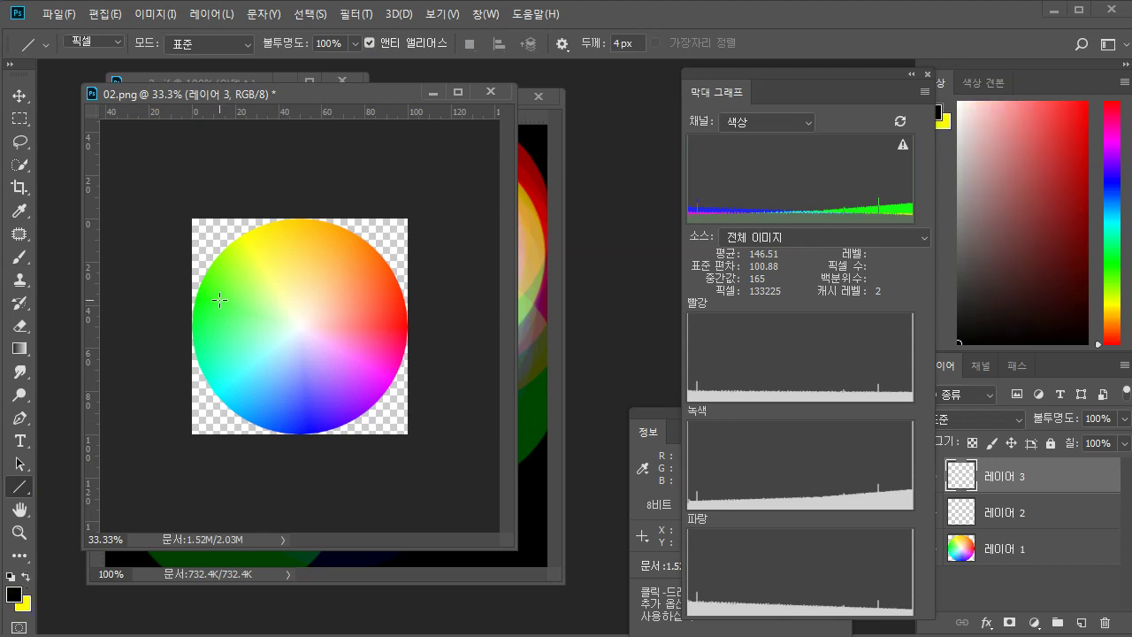
left_click_drag(189, 329, 426, 329)
Duplicate the line layer and rotate the copy to vertical, forming a cross through the wheel's centre.
key("ctrl+j")
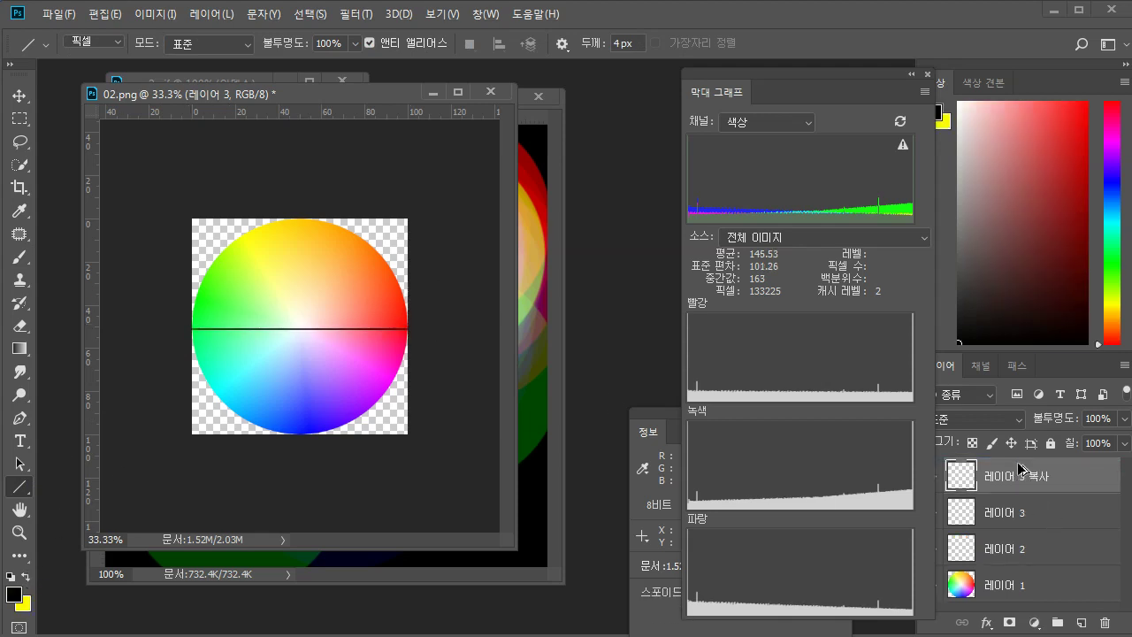
key("ctrl+t")
left_click_drag(379, 214, 430, 400)
key("Return")
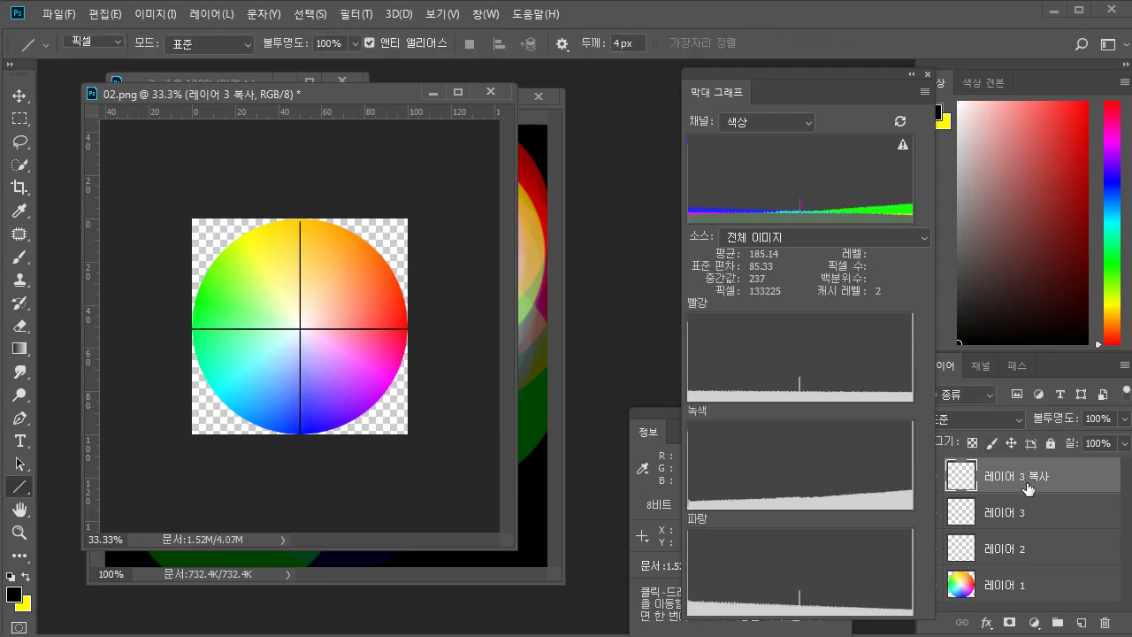
Merge the crossed lines into one layer, add a copy rotated 45°, and merge it in to divide the wheel into eight sectors.
key("ctrl+e")
key("ctrl+j")
key("ctrl+t")
left_click_drag(404, 157, 491, 274)
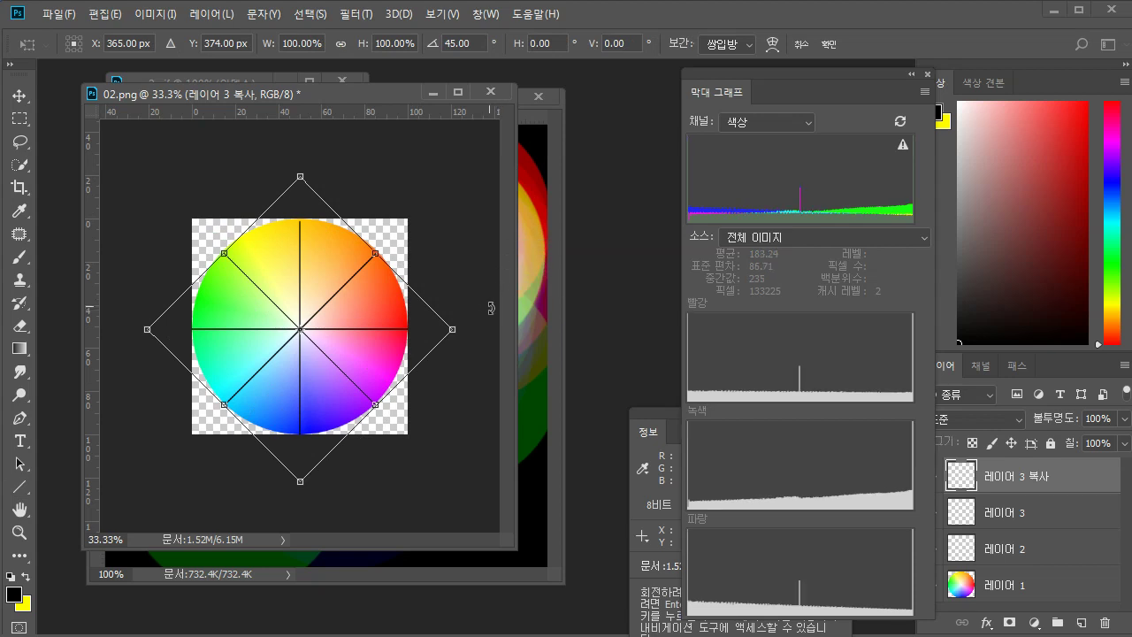
key("Return")
key("u")
key("ctrl+e")
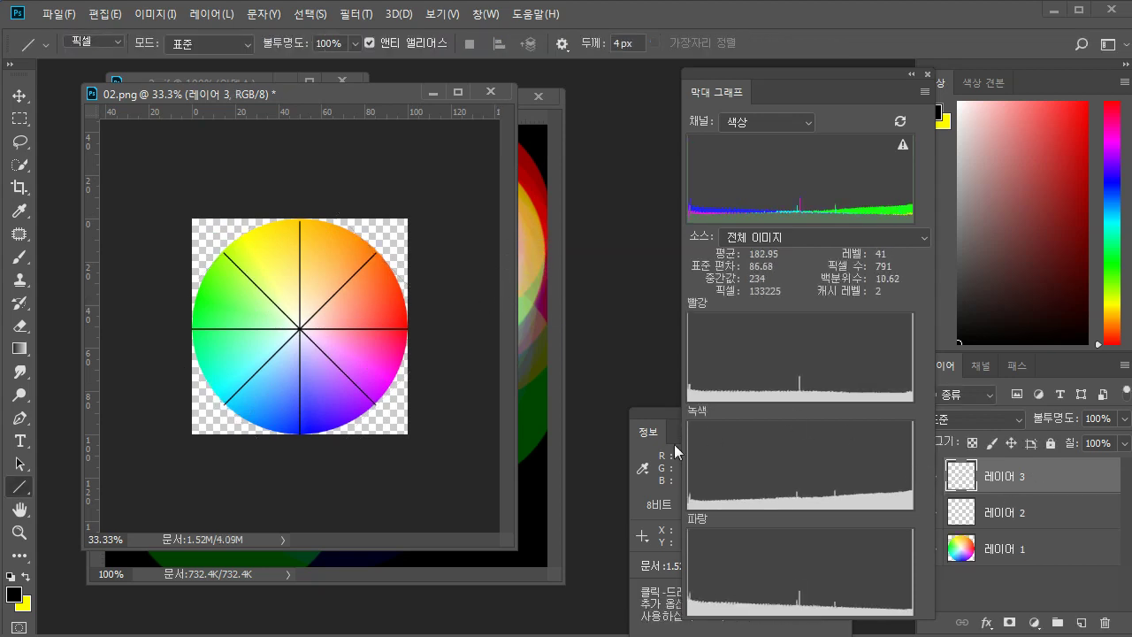
Merge the dividing lines into the empty layer below and rotate them slightly clockwise about the wheel's centre.
left_click(321, 324, "ctrl")
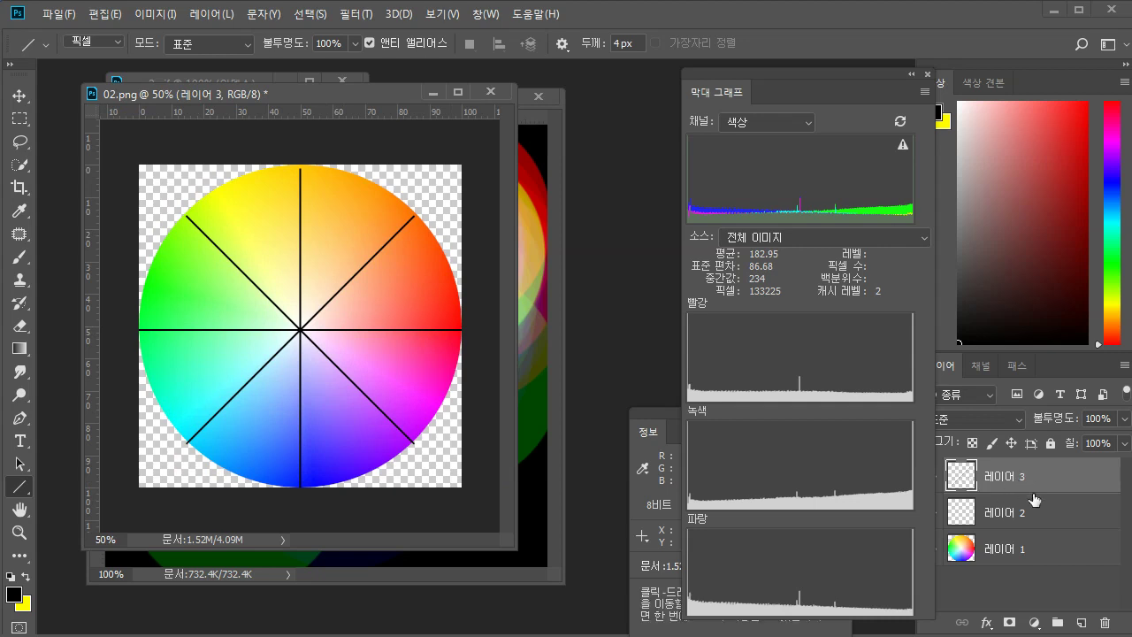
key("ctrl+e")
key("ctrl+t")
left_click_drag(483, 226, 502, 242)
key("Return")
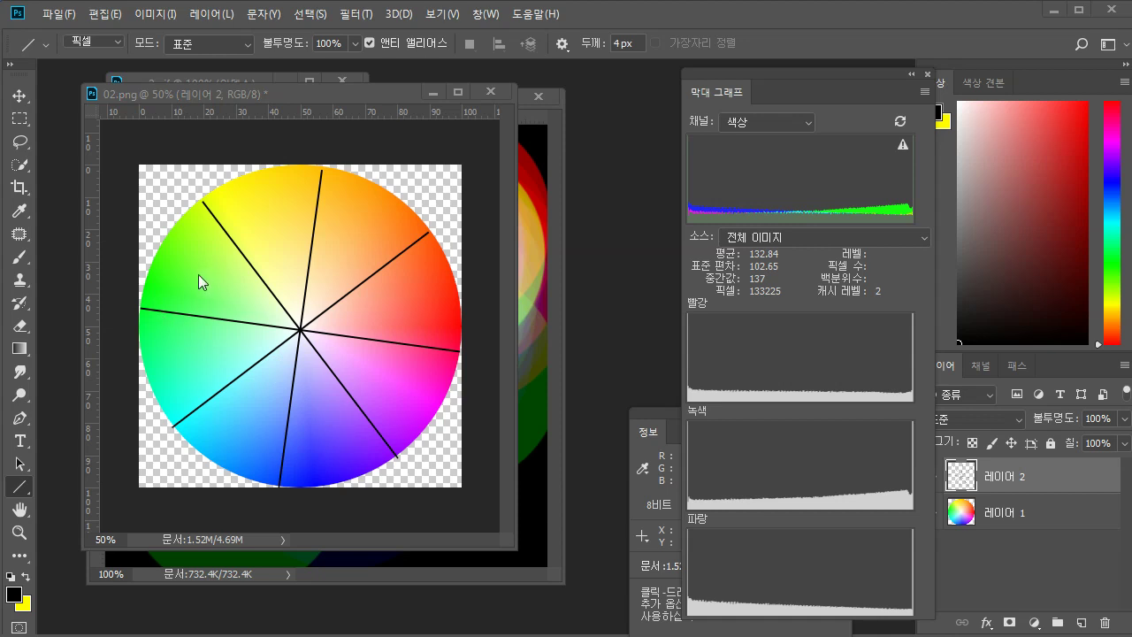
Mark the green sector near the wheel's edge with a short line and a black dot painted with a 25 px brush.
left_click_drag(169, 269, 159, 274)
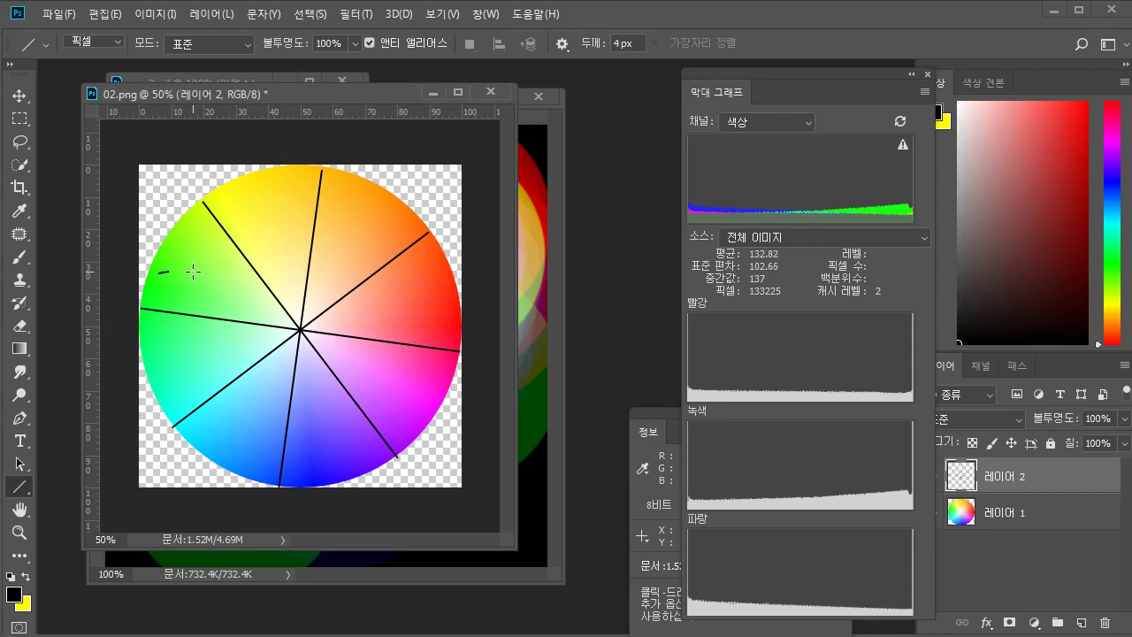
key("b")
key("bracketleft")
key("bracketleft")
key("bracketleft")
key("bracketleft")
key("bracketleft")
key("bracketleft")
key("bracketleft")
key("bracketleft")
key("bracketleft")
key("bracketleft")
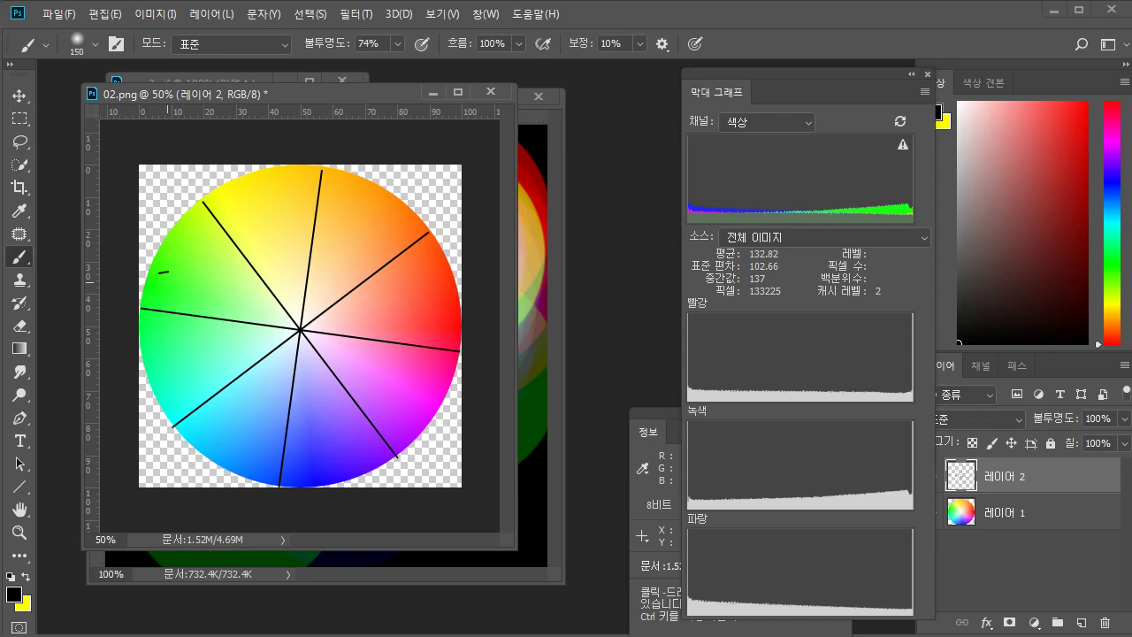
key("bracketleft")
key("bracketleft")
key("bracketleft")
left_click_drag(164, 270, 162, 271)
mouse_move(213, 280)
left_mouse_down()
mouse_move(417, 356)
mouse_move(378, 363)
left_mouse_up()
key("ctrl+z")
mouse_move(212, 228)
left_mouse_down()
mouse_move(182, 283)
mouse_move(184, 302)
left_mouse_up()
key("ctrl+z")
key("ctrl+z")
mouse_move(283, 198)
left_mouse_down()
mouse_move(235, 222)
mouse_move(283, 218)
left_mouse_up()
key("ctrl+z")
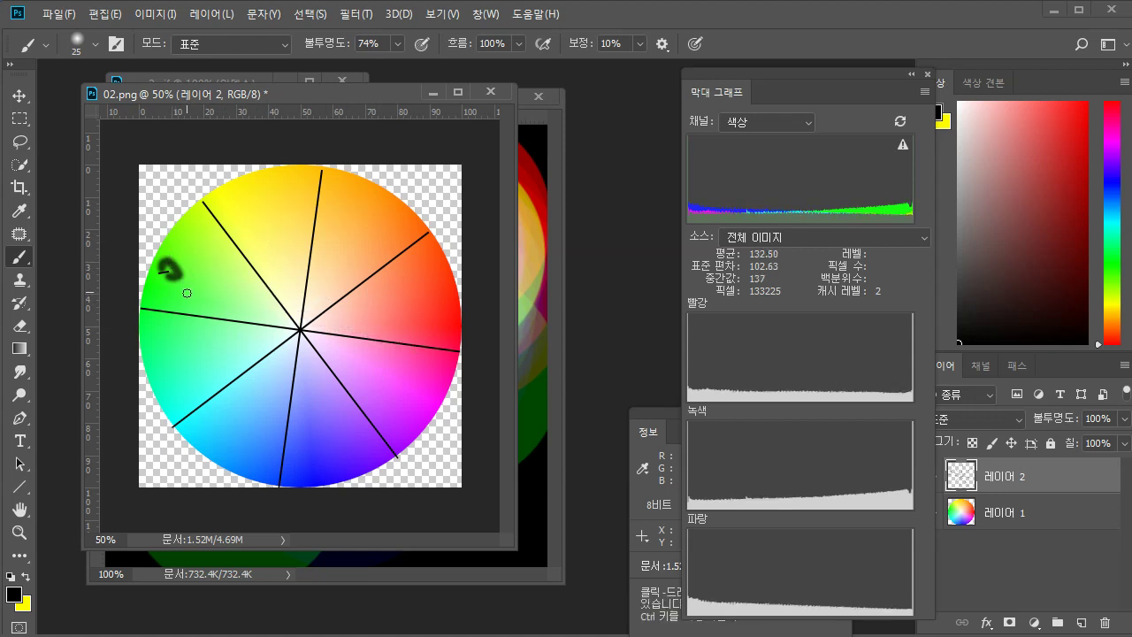
Paint black curved arrows from the green dot towards cyan and yellow, and from a mark in orange towards yellow and red.
mouse_move(167, 265)
left_mouse_down()
mouse_move(147, 349)
mouse_move(182, 374)
mouse_move(145, 396)
left_mouse_up()
mouse_move(173, 264)
left_mouse_down()
mouse_move(197, 203)
mouse_move(302, 211)
mouse_move(296, 203)
mouse_move(252, 230)
left_mouse_up()
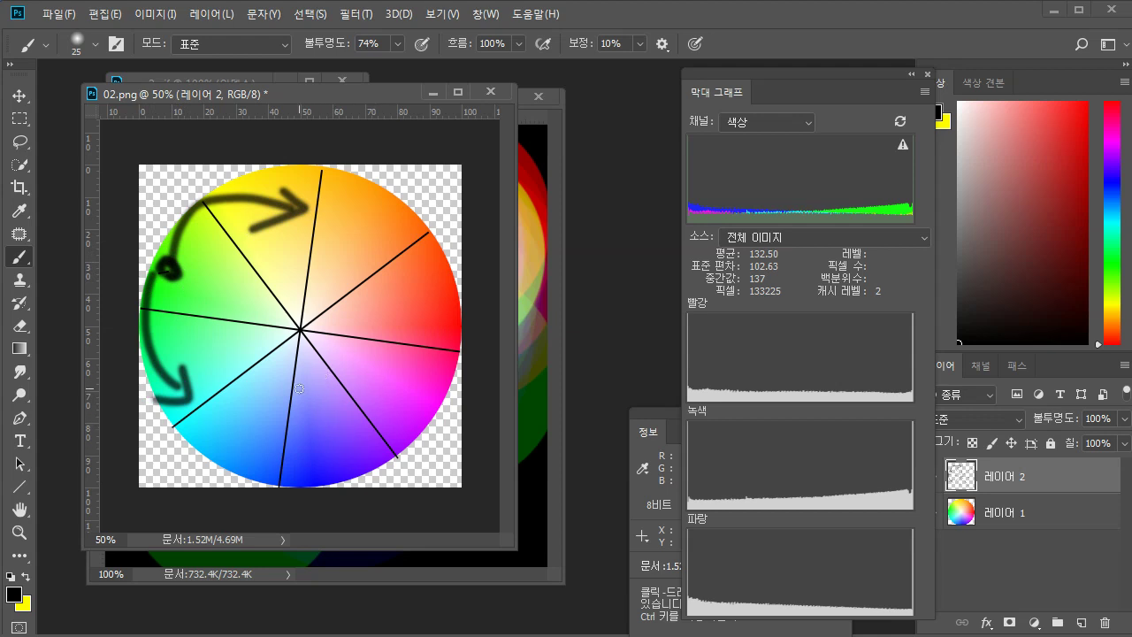
mouse_move(372, 223)
left_mouse_down()
mouse_move(352, 212)
mouse_move(205, 226)
mouse_move(241, 249)
left_mouse_up()
mouse_move(366, 213)
left_mouse_down()
mouse_move(433, 318)
mouse_move(450, 301)
mouse_move(444, 335)
left_mouse_up()
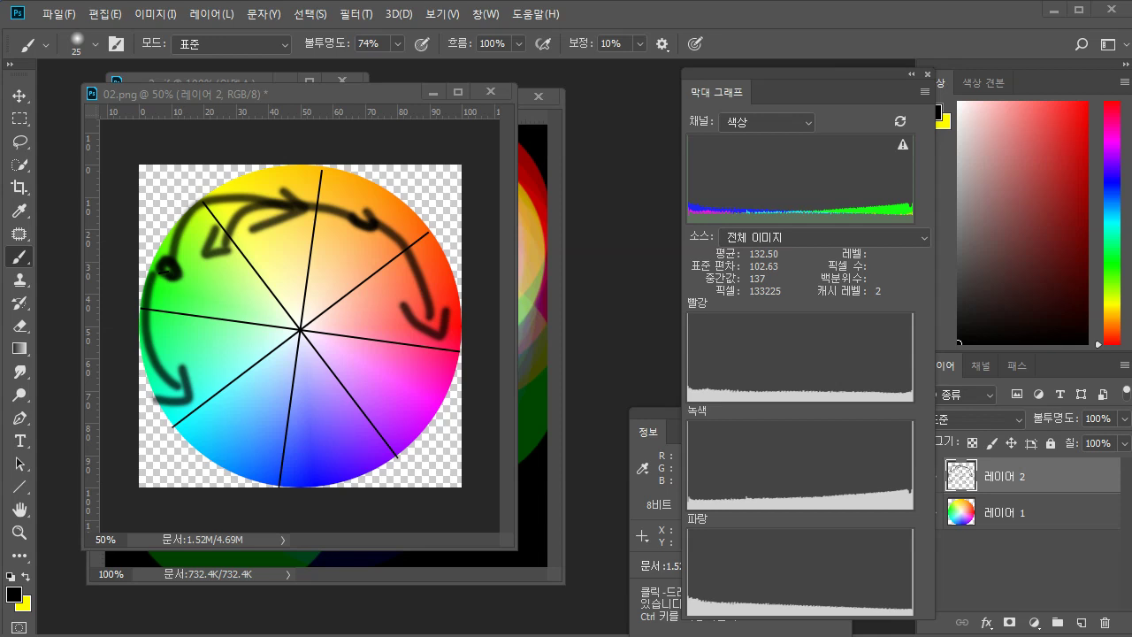
Explore hues such as cyan at 181° in the foreground colour picker, cancel the change, and return to the Brush tool.
left_click(14, 592)
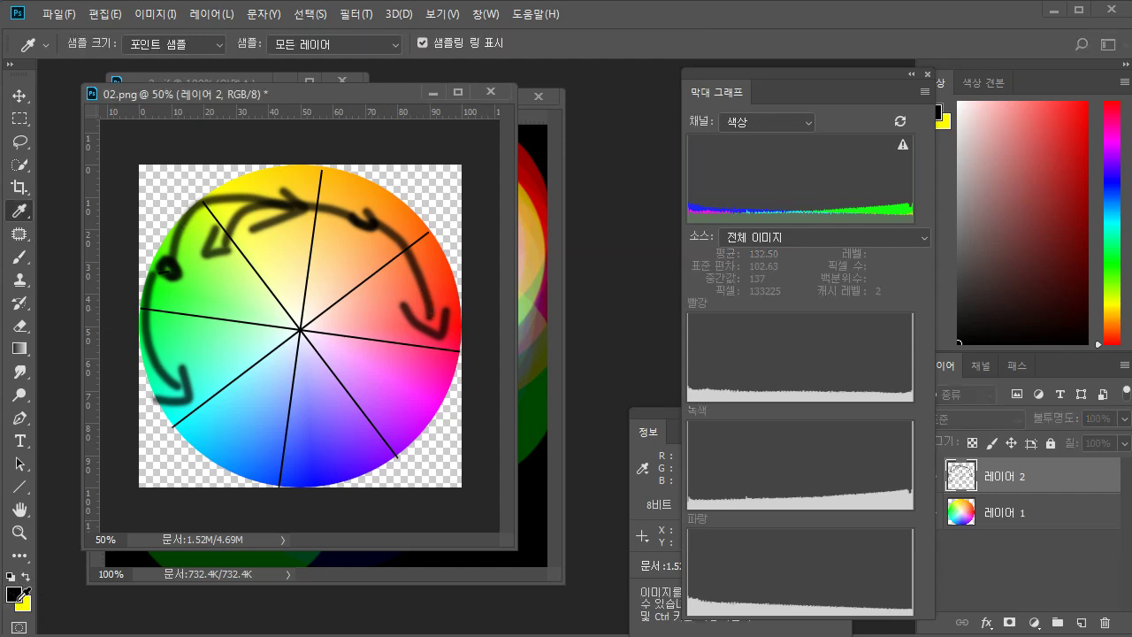
left_click_drag(606, 268, 626, 285)
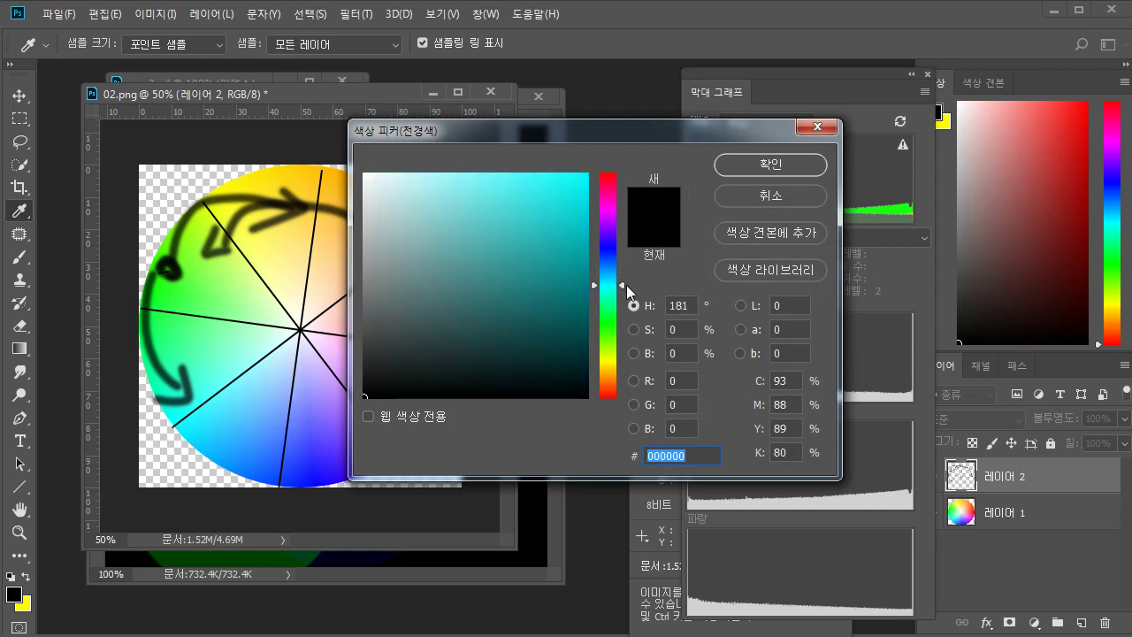
left_click_drag(627, 357, 612, 315)
type("0090ff")
left_click(770, 196)
key("b")
Close the untitled image of overlapping coloured circles without saving, and reposition the colour wheel window 02.png.
mouse_move(279, 93)
left_mouse_down()
mouse_move(495, 185)
mouse_move(489, 208)
mouse_move(290, 147)
mouse_move(290, 210)
left_mouse_up()
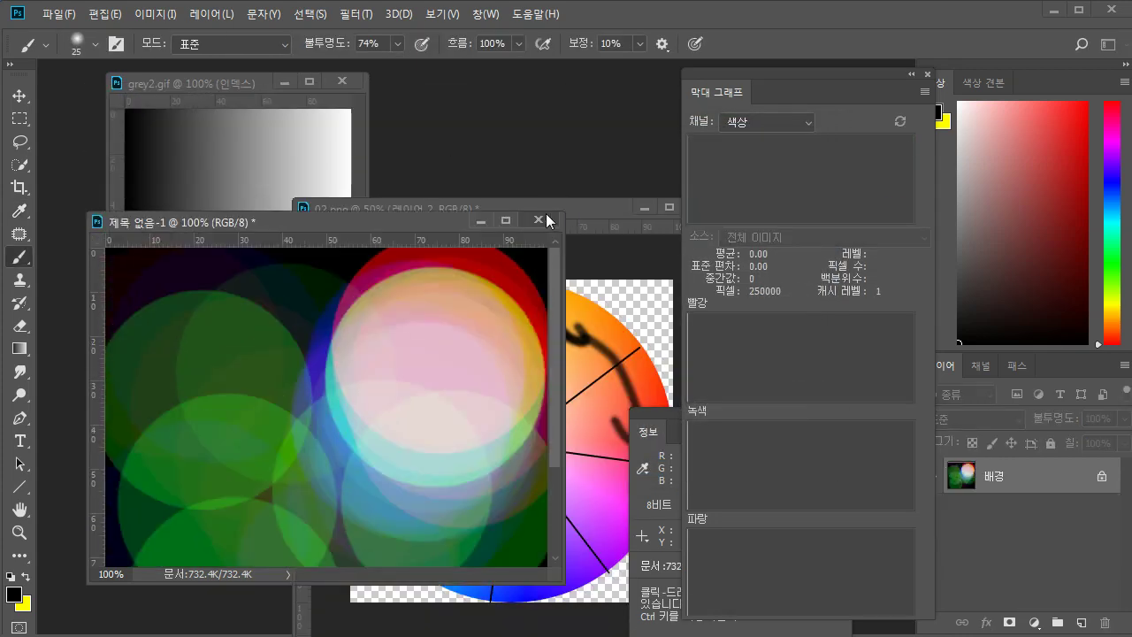
left_click(545, 213)
left_click(325, 236)
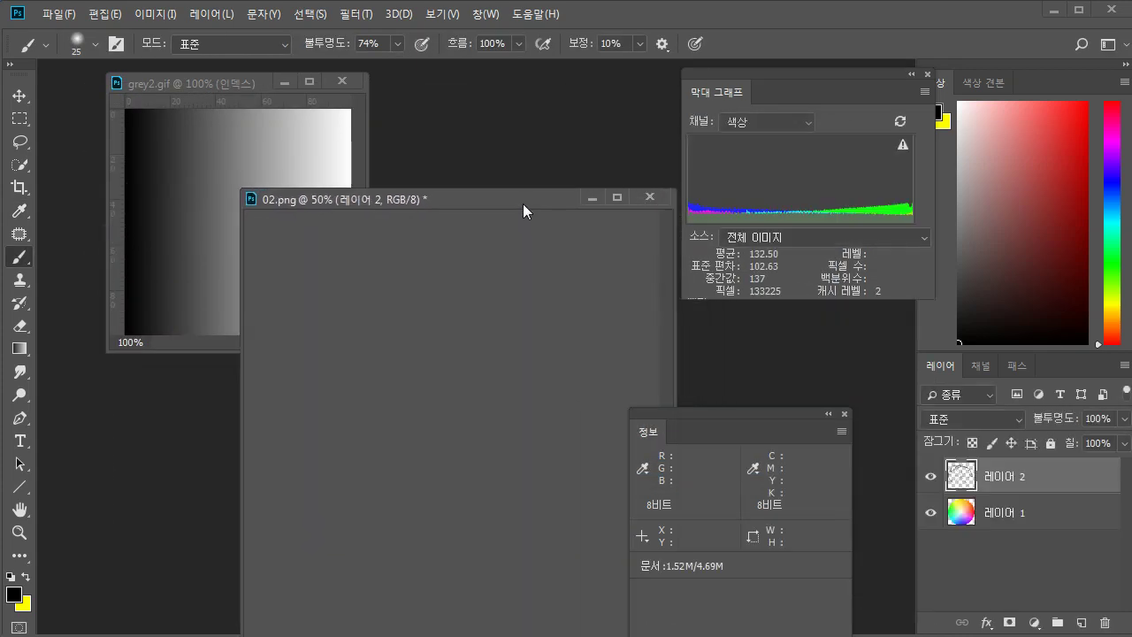
left_click_drag(523, 203, 364, 146)
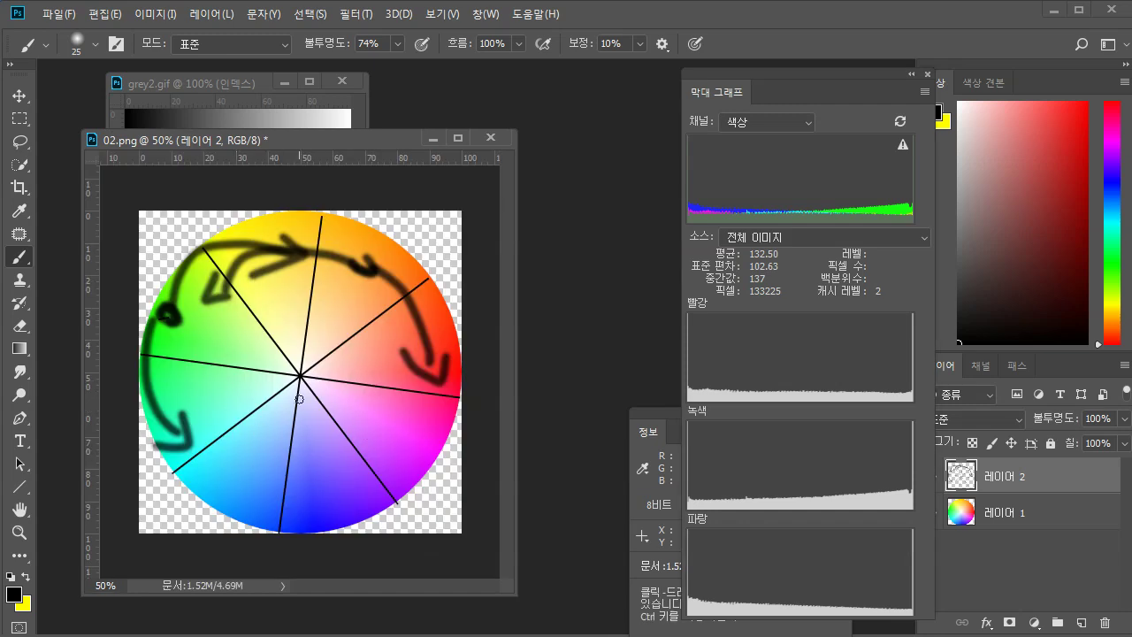